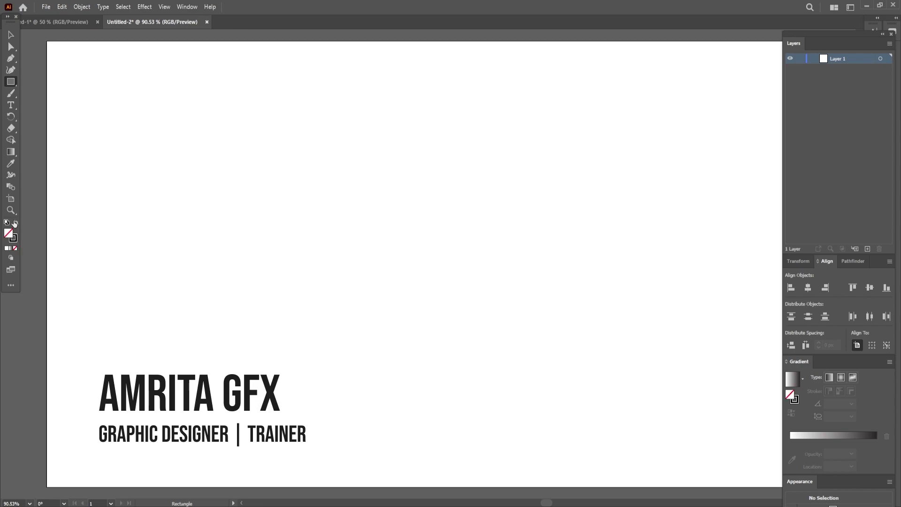
- Draw three small black rectangles stacked near the artboard's upper-left corner and fill the top one with bright cyan 03F9F9
mouse_move(94, 80)
mouse_down()
mouse_move(119, 106)
mouse_move(135, 204)
mouse_up()
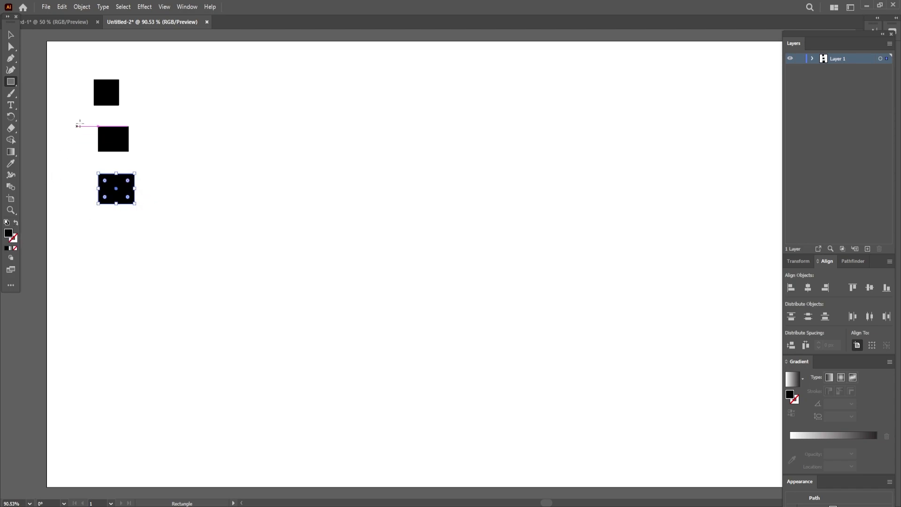
click(10, 35)
click(93, 92)
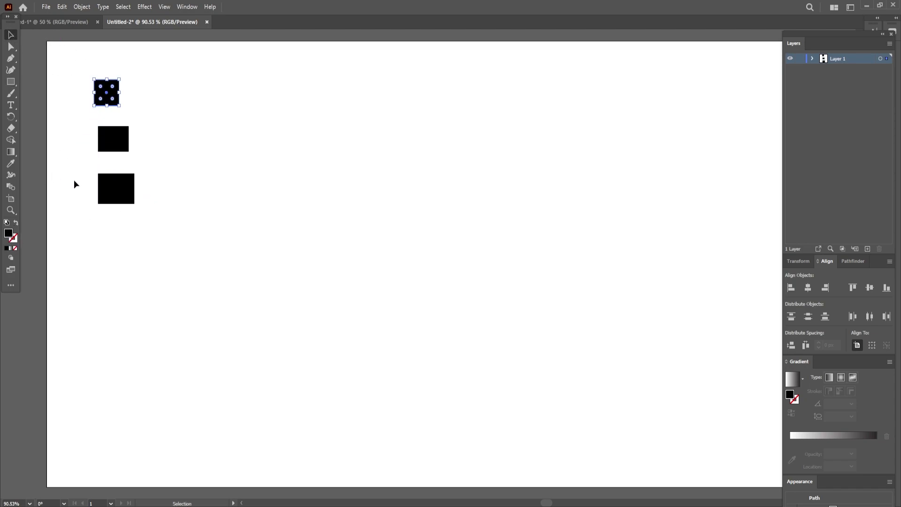
double_click(9, 234)
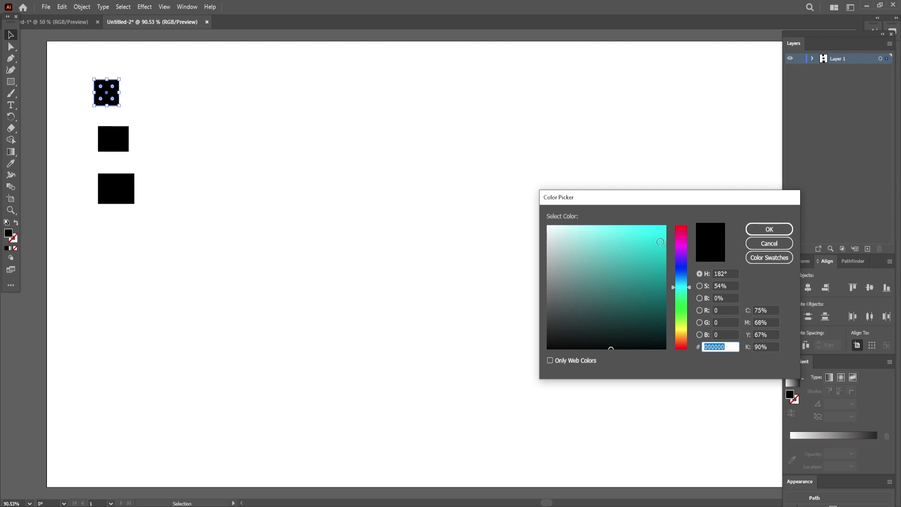
click(663, 228)
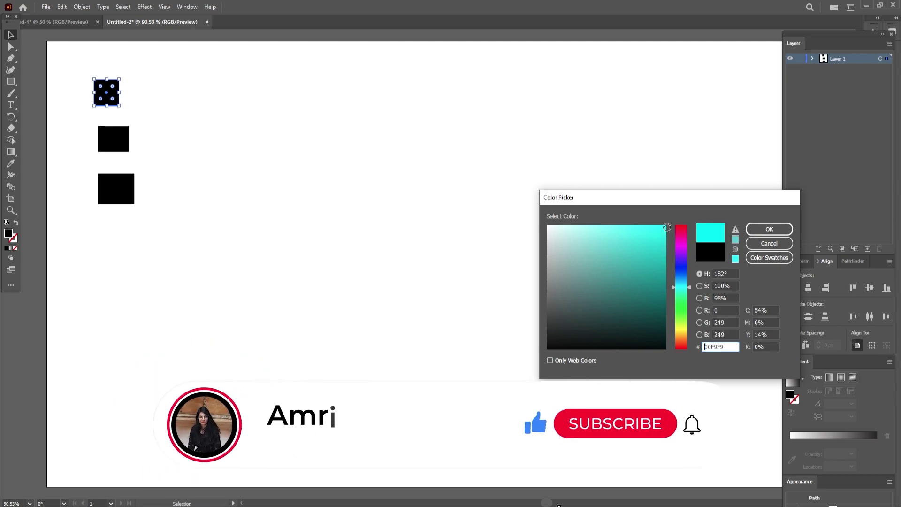
click(665, 228)
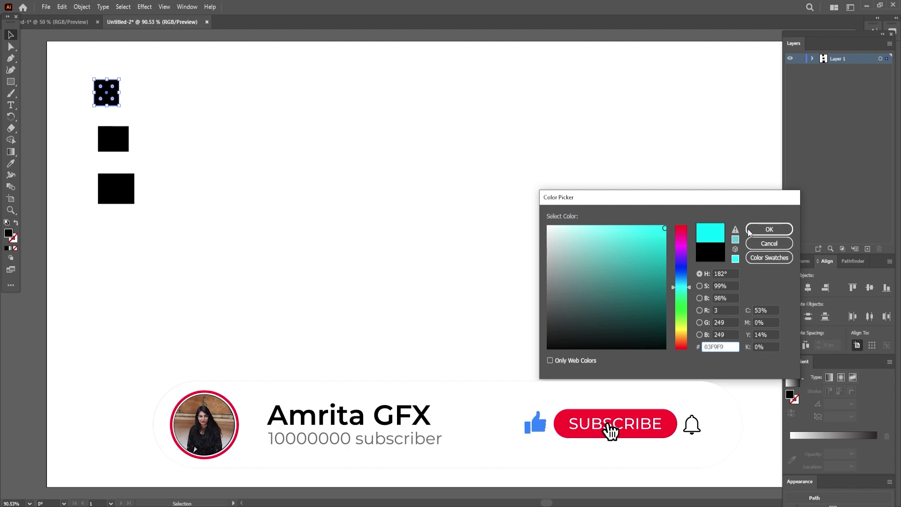
click(764, 230)
click(681, 277)
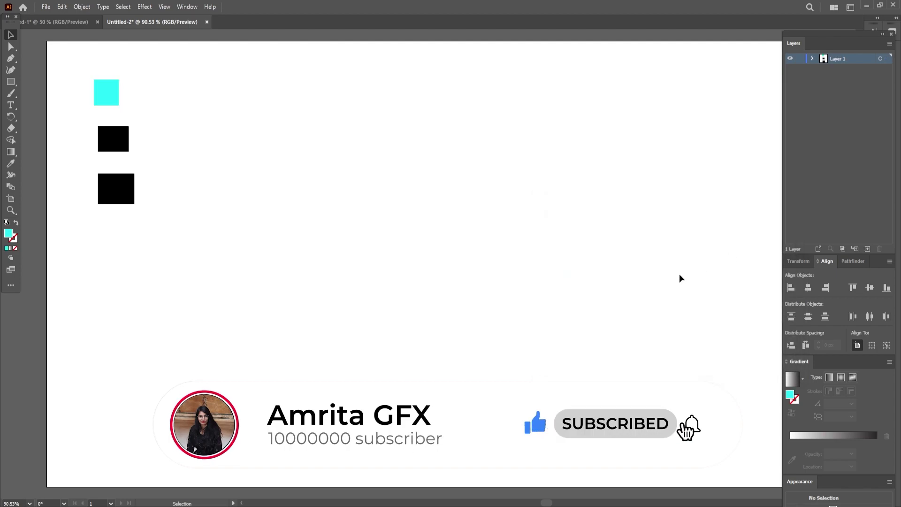
- Change the top square's fill to the bluer cyan 03C3EF
click(107, 104)
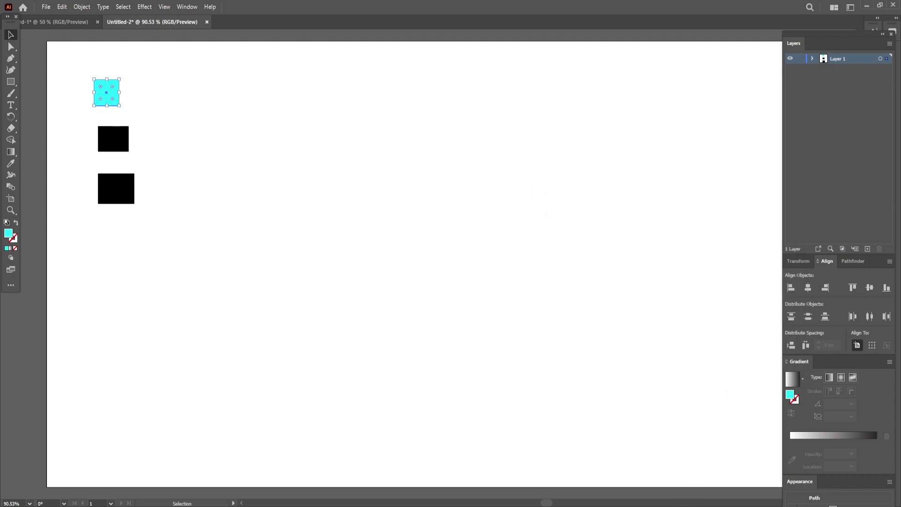
double_click(9, 234)
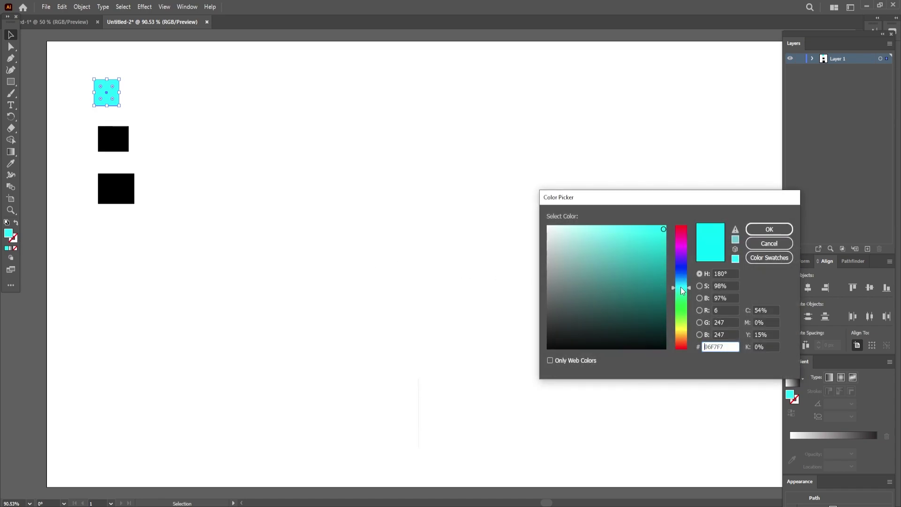
drag(682, 291, 681, 284)
mouse_move(664, 229)
mouse_down()
mouse_move(665, 244)
mouse_move(666, 232)
mouse_up()
click(769, 229)
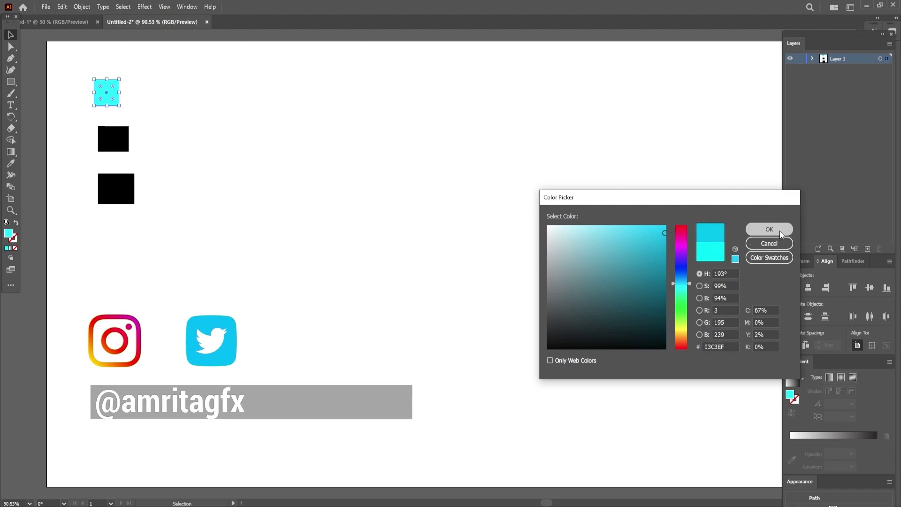
- Fill the middle rectangle with the dark teal 192E33
click(124, 149)
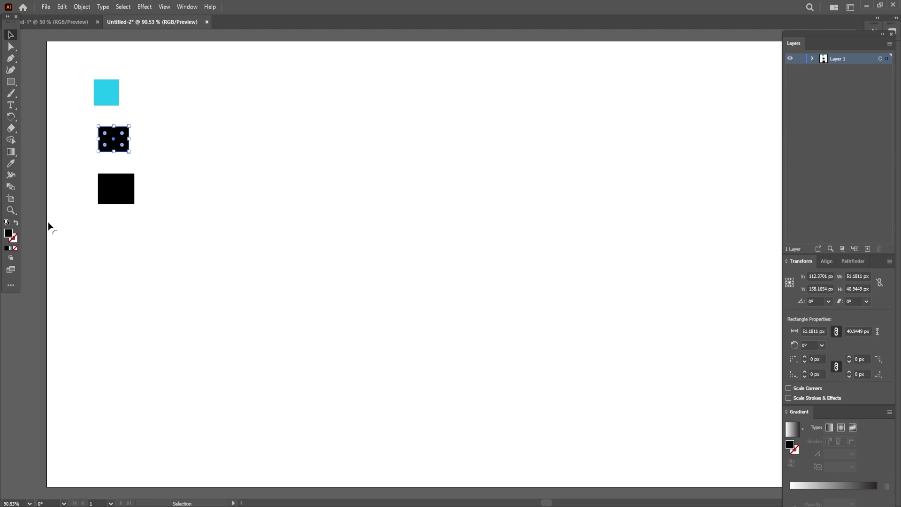
double_click(9, 234)
drag(619, 256, 594, 304)
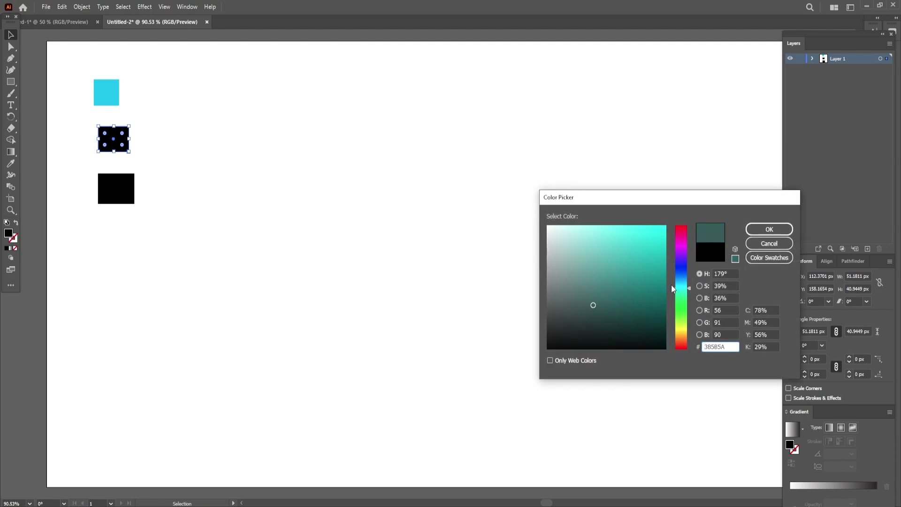
drag(682, 291, 681, 283)
drag(623, 285, 608, 324)
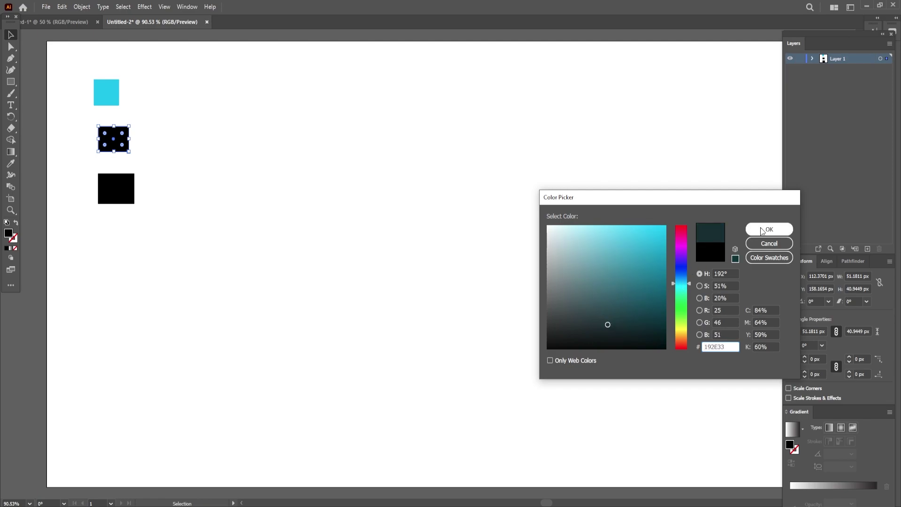
click(763, 228)
- Fill the bottom rectangle with the dark grey 41494C
click(128, 199)
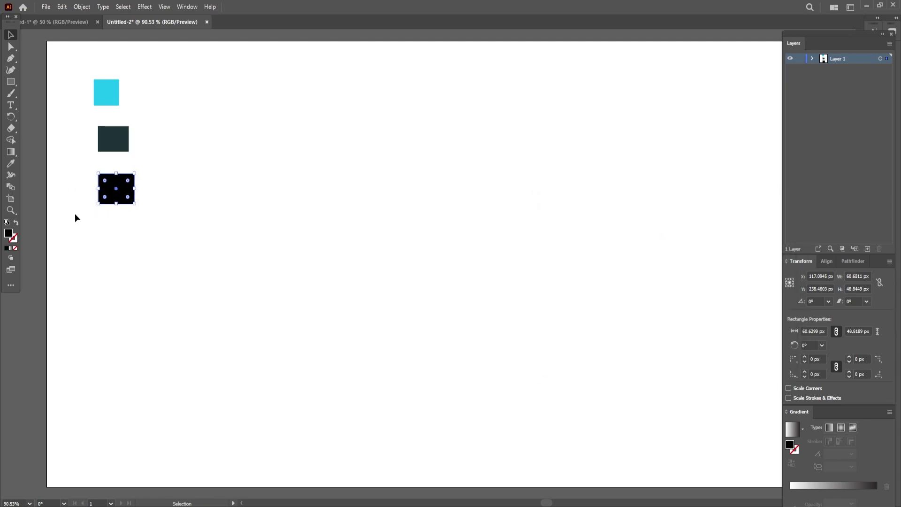
double_click(9, 234)
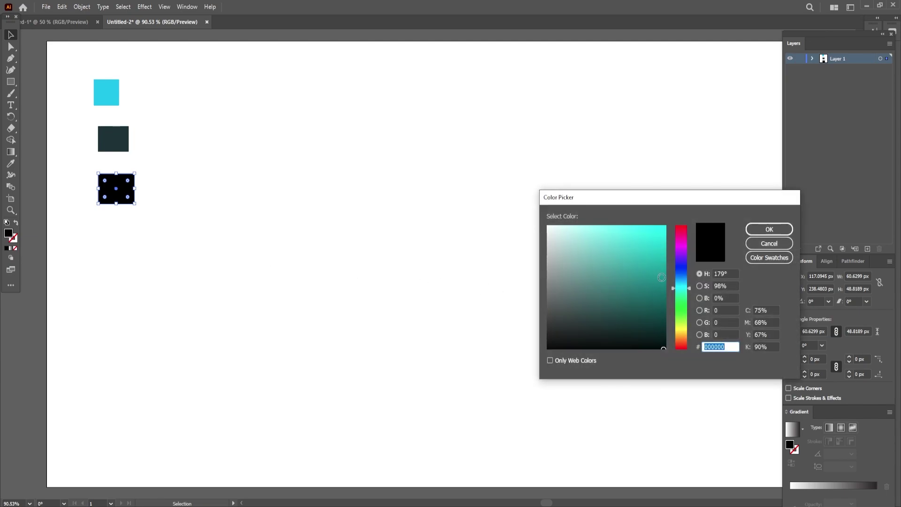
drag(681, 285, 683, 283)
mouse_move(632, 306)
mouse_down()
mouse_move(591, 308)
mouse_move(580, 292)
mouse_move(566, 297)
mouse_move(565, 312)
mouse_up()
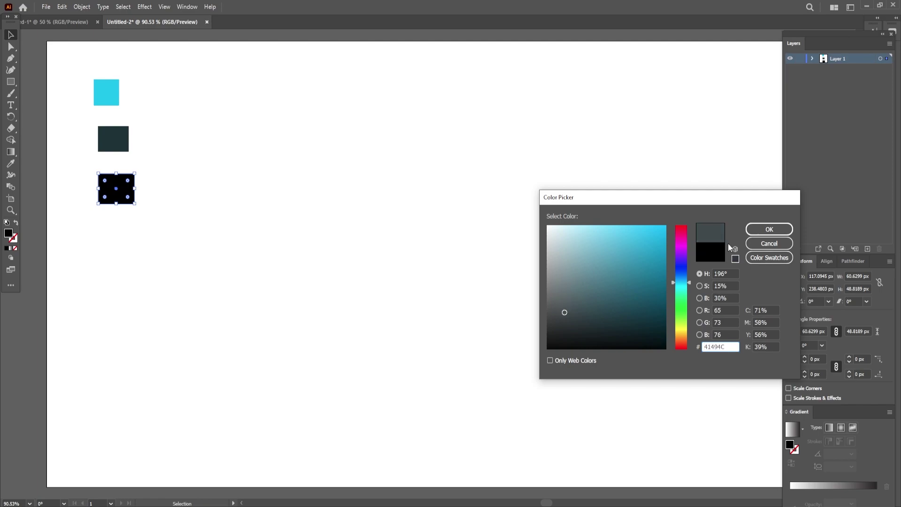
click(770, 230)
- Group the three colored rectangles
drag(89, 69, 151, 234)
right_click(130, 168)
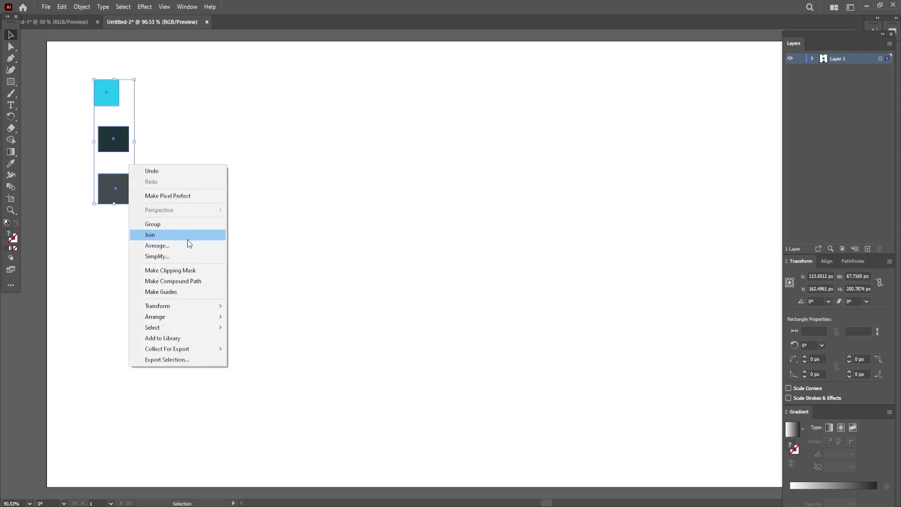
click(179, 224)
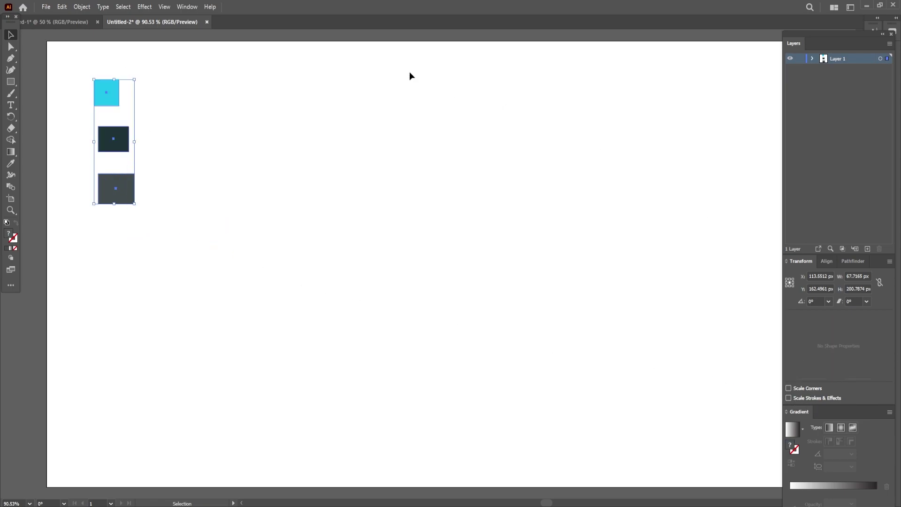
- Save the grouped rectangles' colors as a new swatch color group named "colour", created from the selected artwork
click(186, 7)
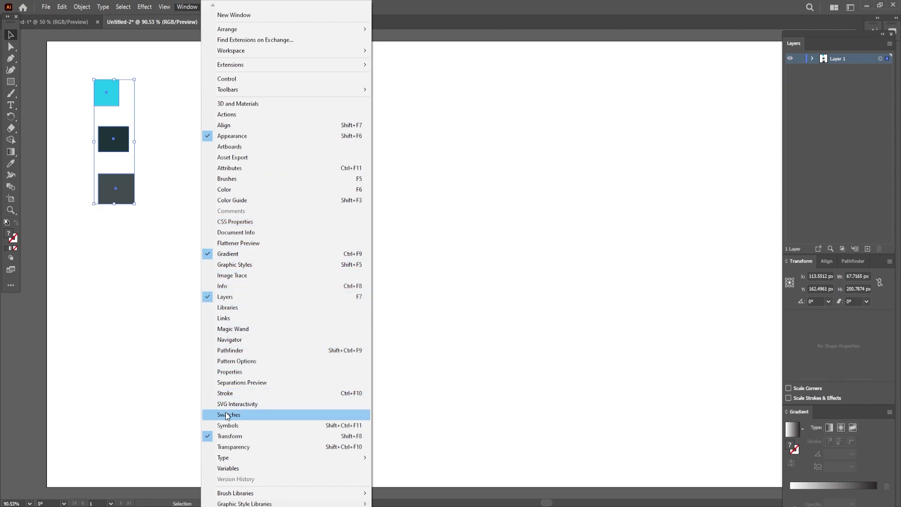
click(228, 415)
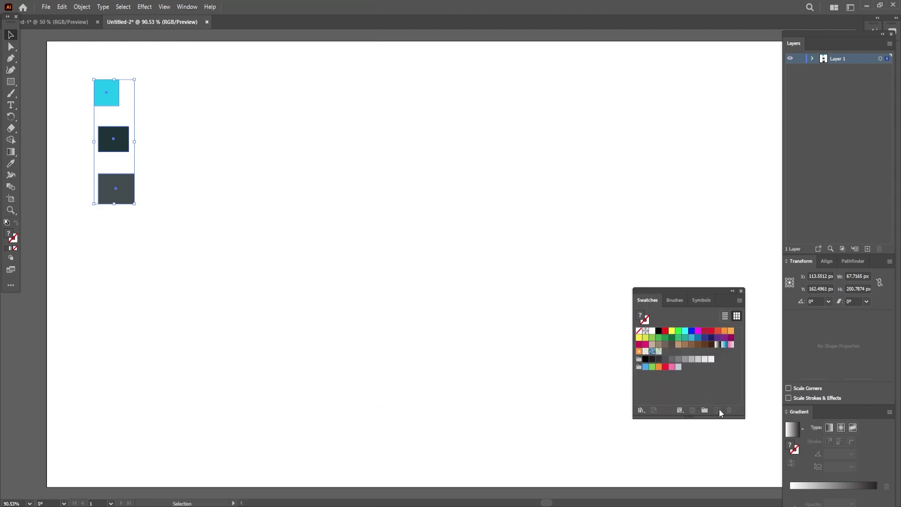
click(705, 410)
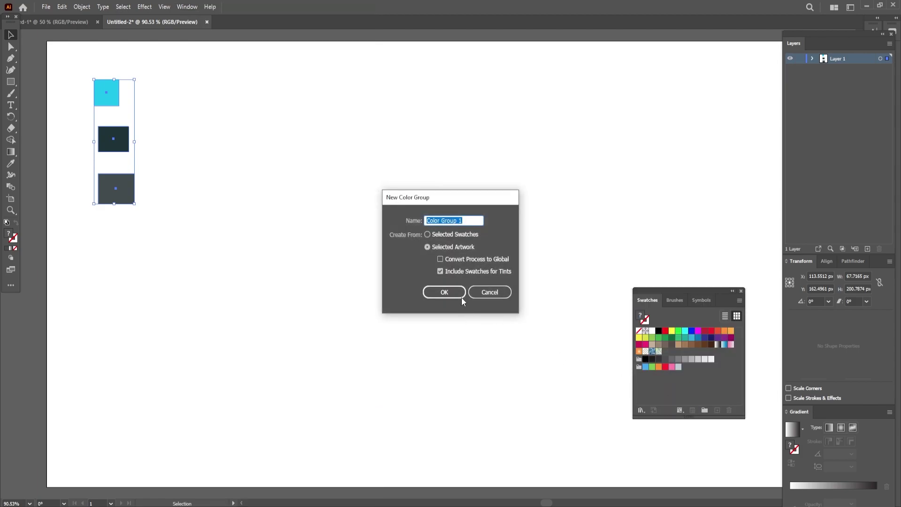
text(colour)
click(440, 294)
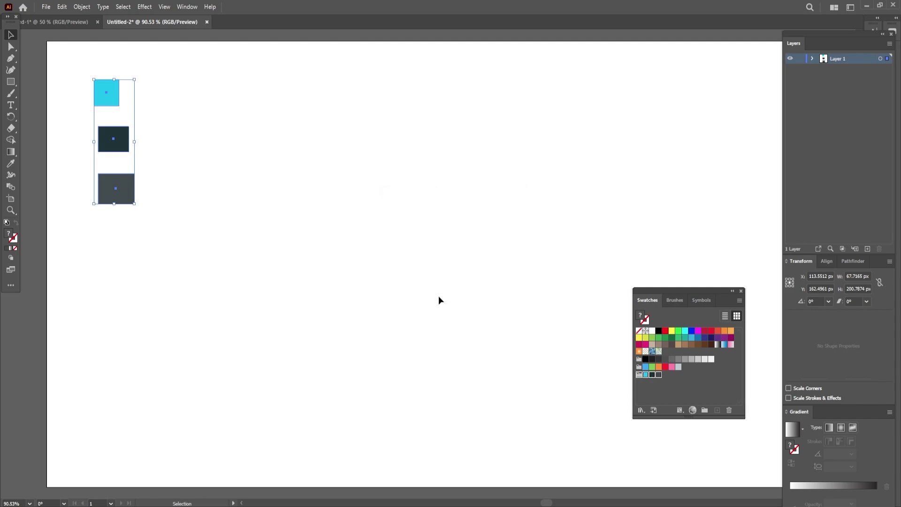
- Delete the three color sample rectangles from the artboard
click(98, 119)
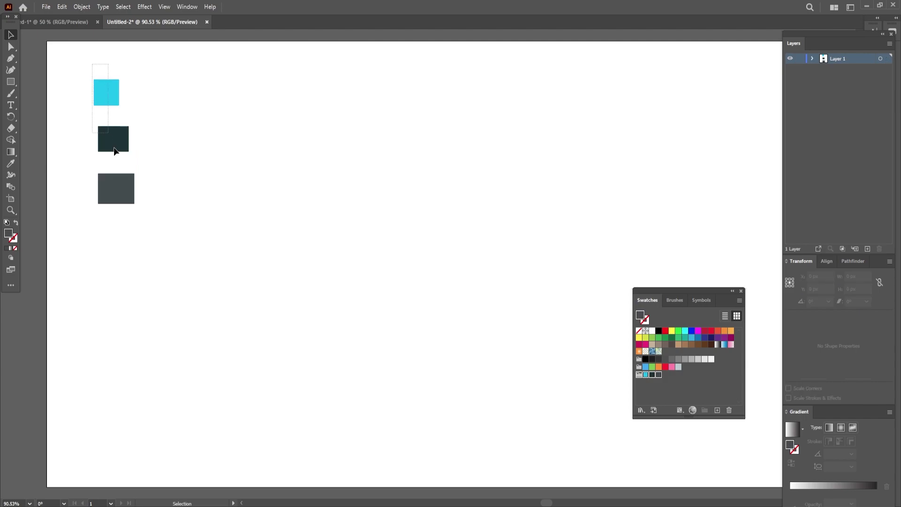
drag(91, 64, 140, 212)
key(Delete)
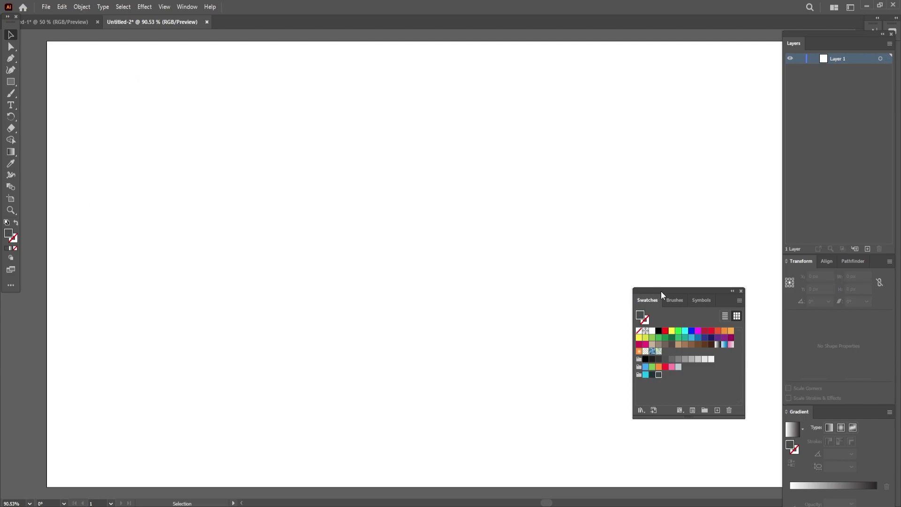
drag(670, 289, 703, 309)
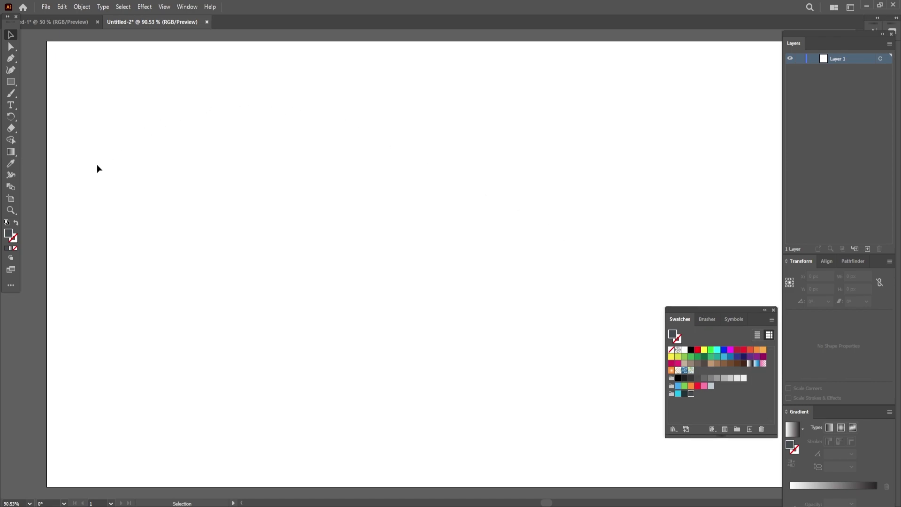
- Create a 20-point star with Radius 1 of 90 px and Radius 2 of 45 px in the artboard's upper half
click(12, 84)
drag(14, 85, 57, 117)
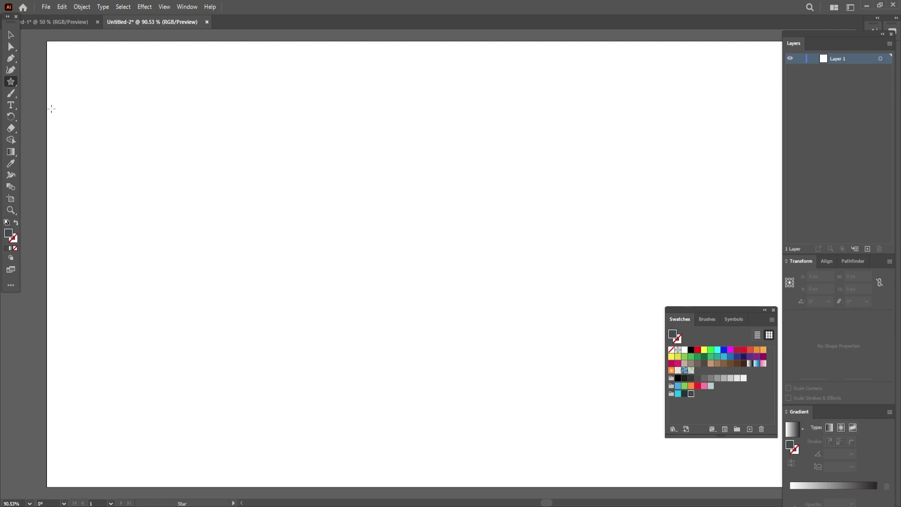
click(335, 181)
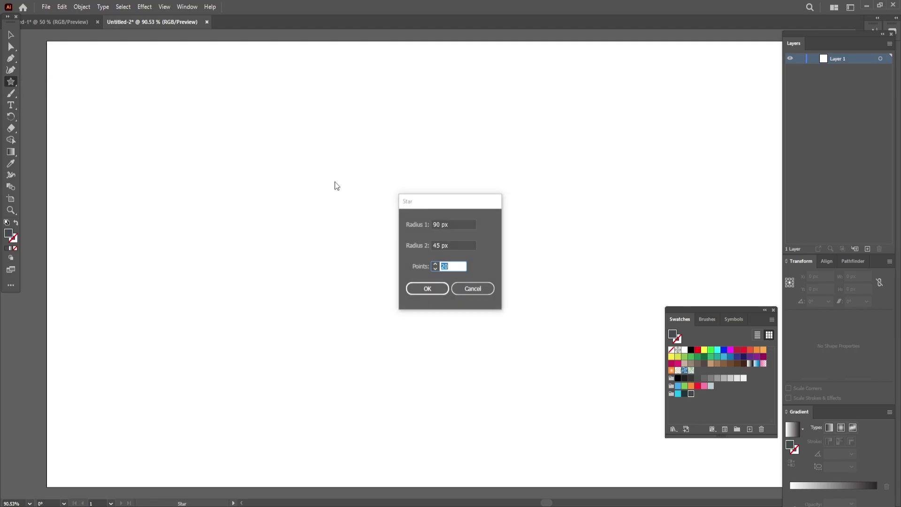
click(438, 225)
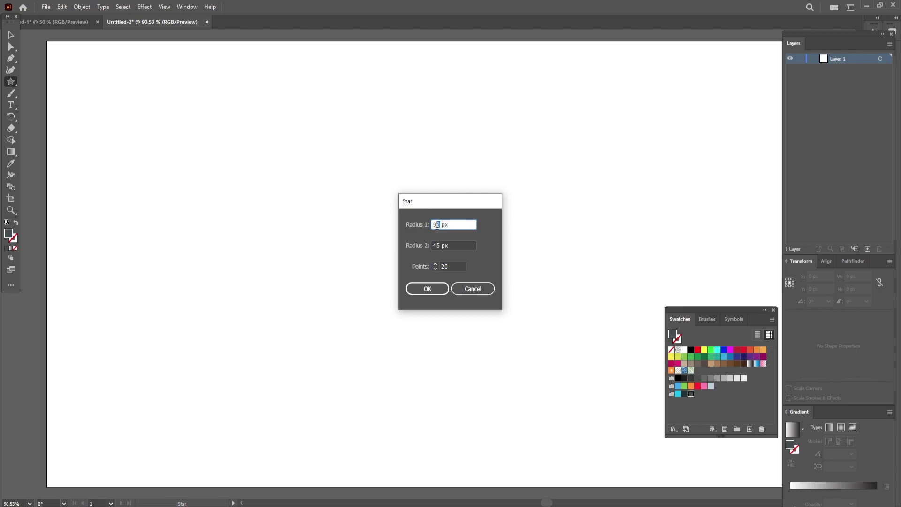
double_click(437, 226)
text(8)
key(BackSpace)
text(9)
click(435, 264)
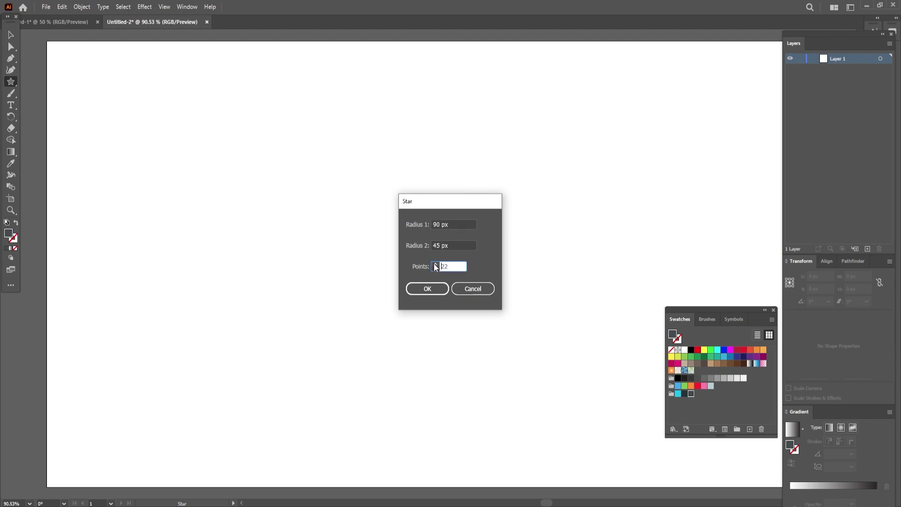
click(435, 264)
click(435, 264)
click(435, 265)
click(435, 265)
click(439, 289)
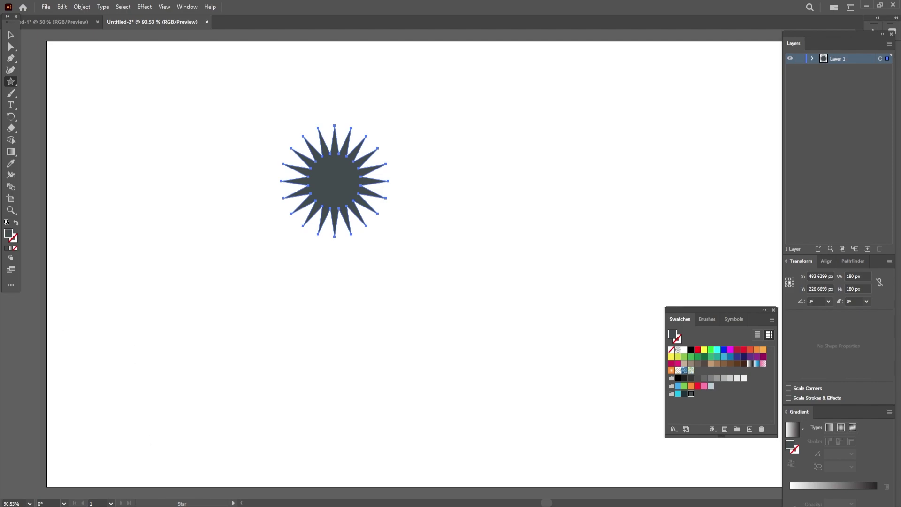
- Apply a linear gradient fill to the star and set its starting color stop to the saved cyan swatch
click(824, 484)
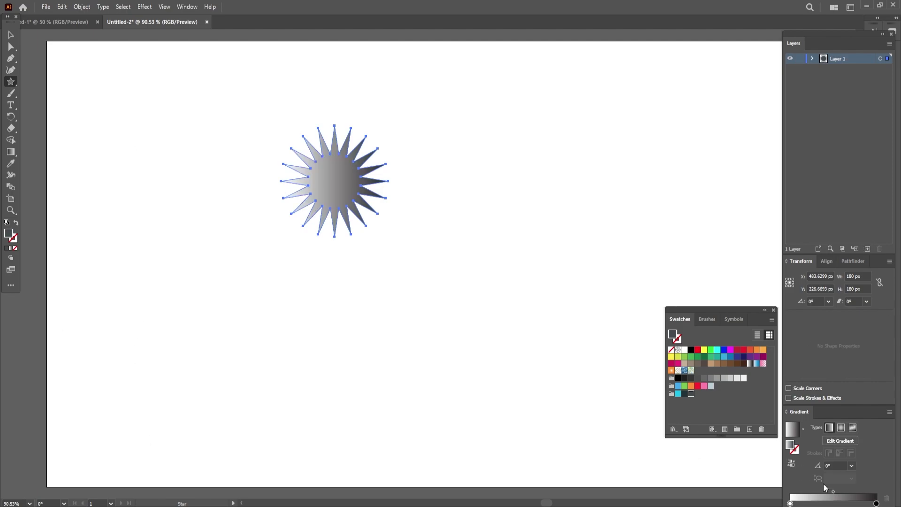
drag(852, 416, 731, 106)
click(678, 393)
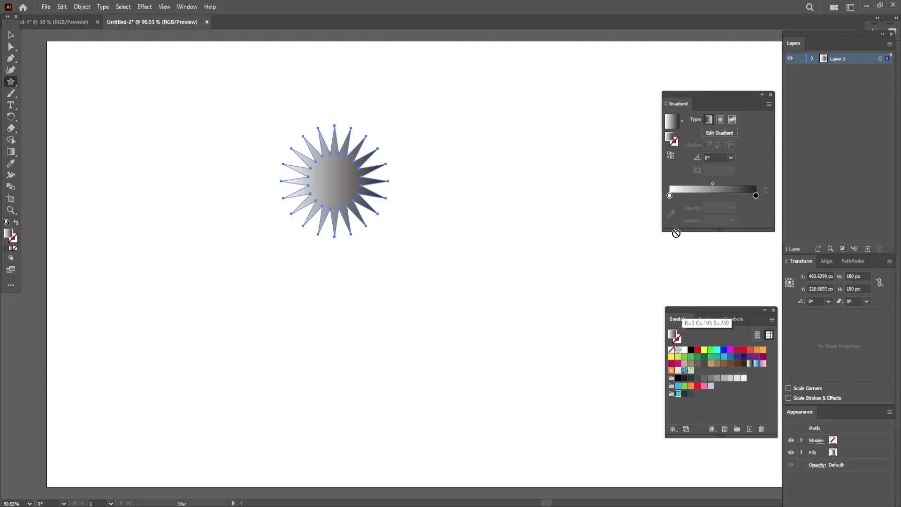
click(669, 195)
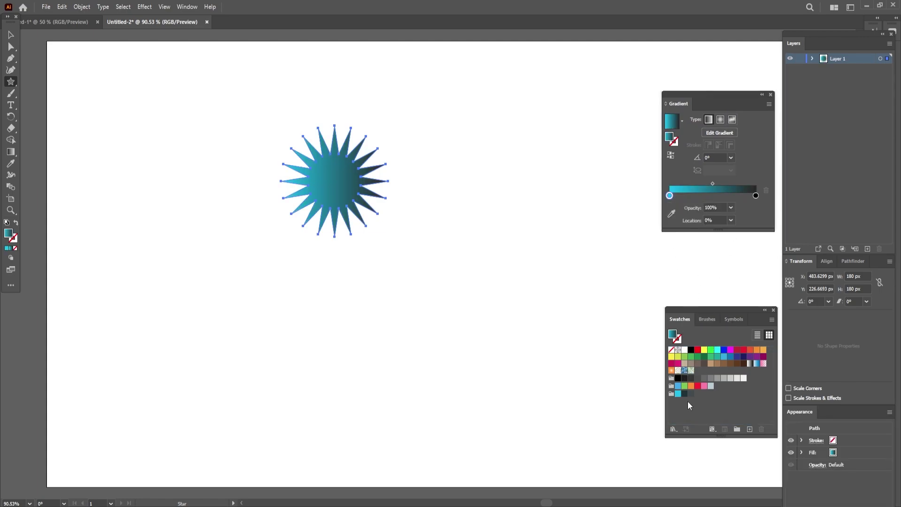
- Add a middle gradient stop at about 47% in the saved dark teal and color the end stop with the saved dark grey
mouse_move(671, 195)
mouse_down()
mouse_move(712, 198)
mouse_move(670, 196)
mouse_up()
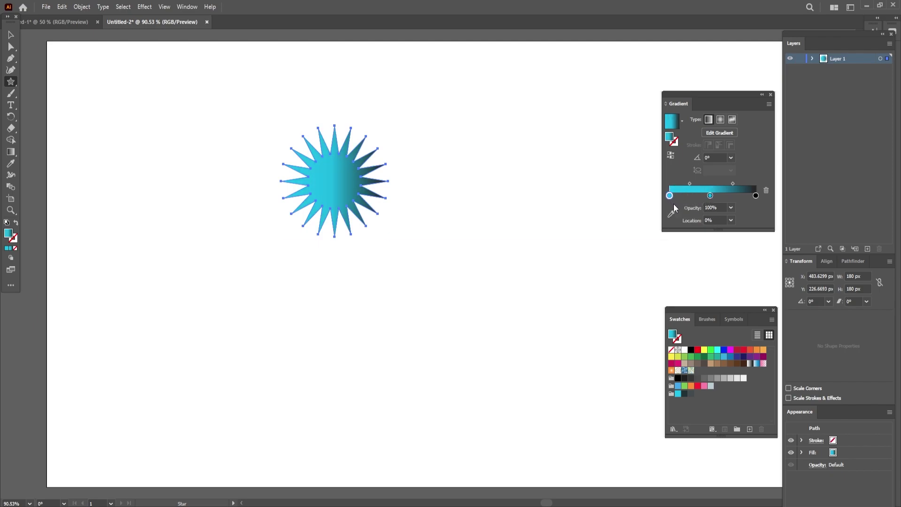
drag(685, 393, 711, 196)
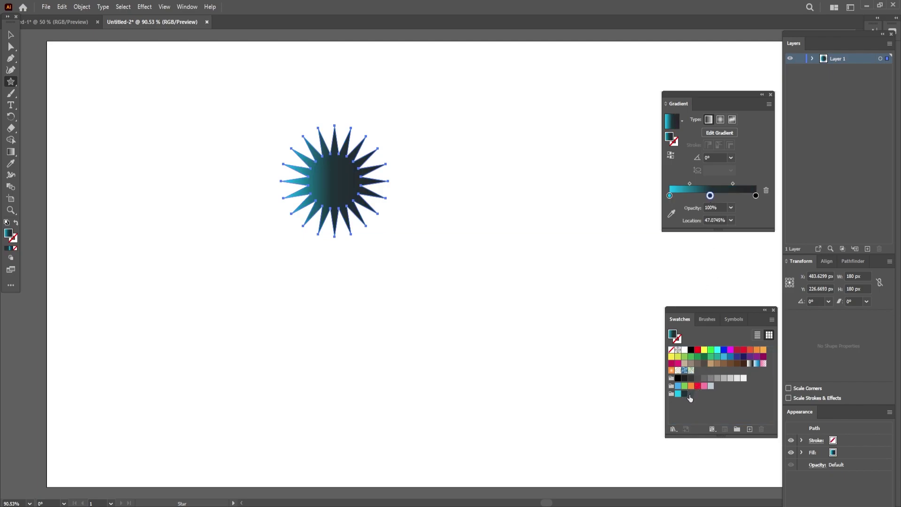
drag(689, 395, 756, 196)
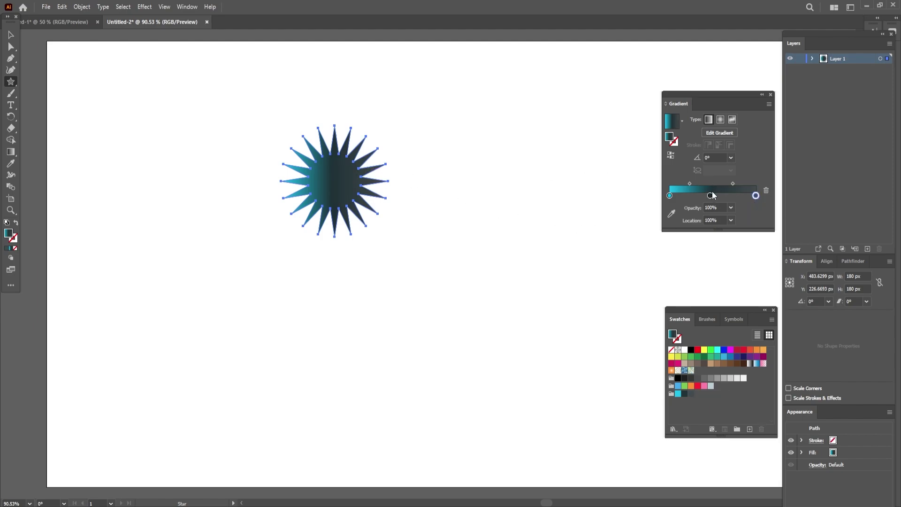
- Shift the middle color stop of the star's gradient to a location of about 54.5%
drag(710, 195, 715, 196)
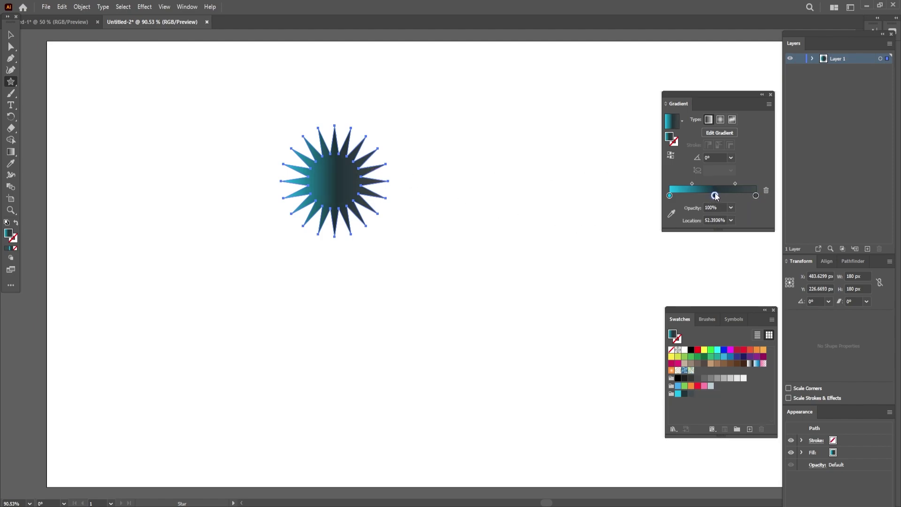
click(735, 183)
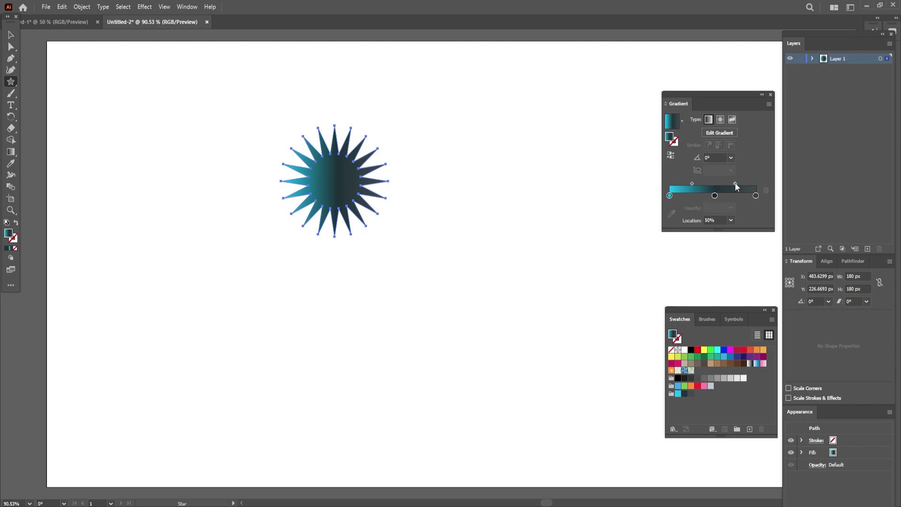
click(757, 196)
drag(716, 196, 708, 201)
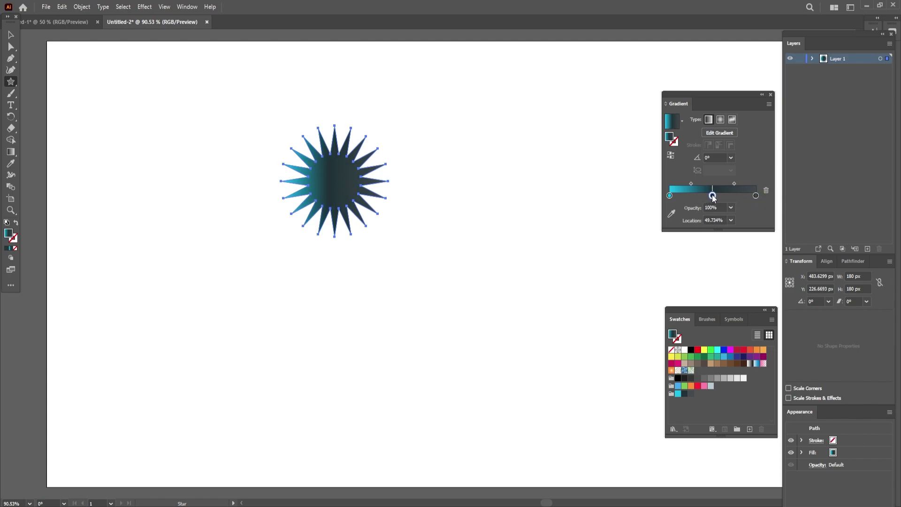
drag(691, 183, 719, 195)
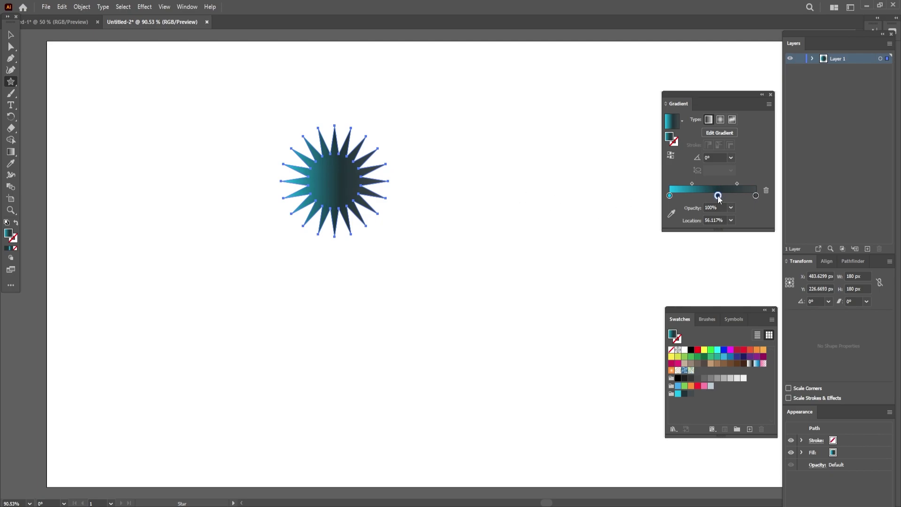
drag(717, 195, 717, 196)
- Duplicate the gradient star horizontally to its right, leaving a gap between the two stars
click(12, 34)
drag(326, 192, 493, 193)
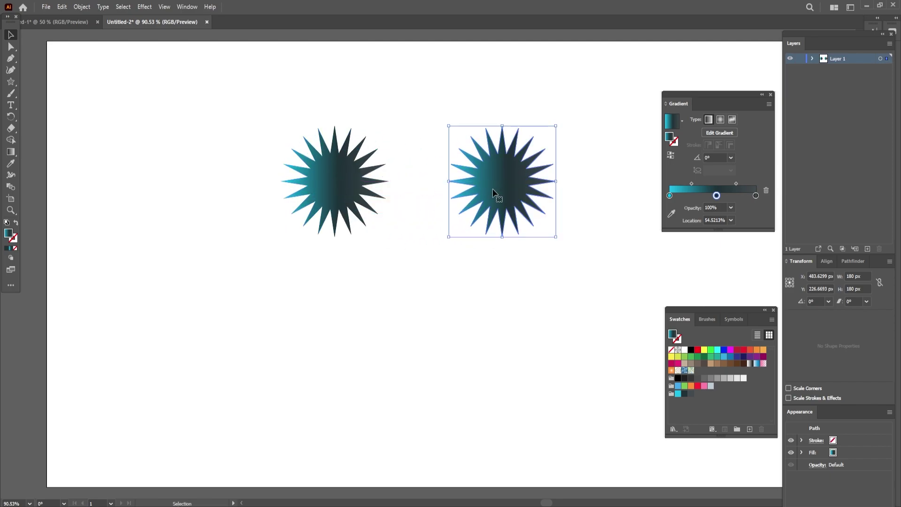
- Show the Align options for both stars and move the pair down and left toward the artboard's middle
drag(254, 118, 590, 250)
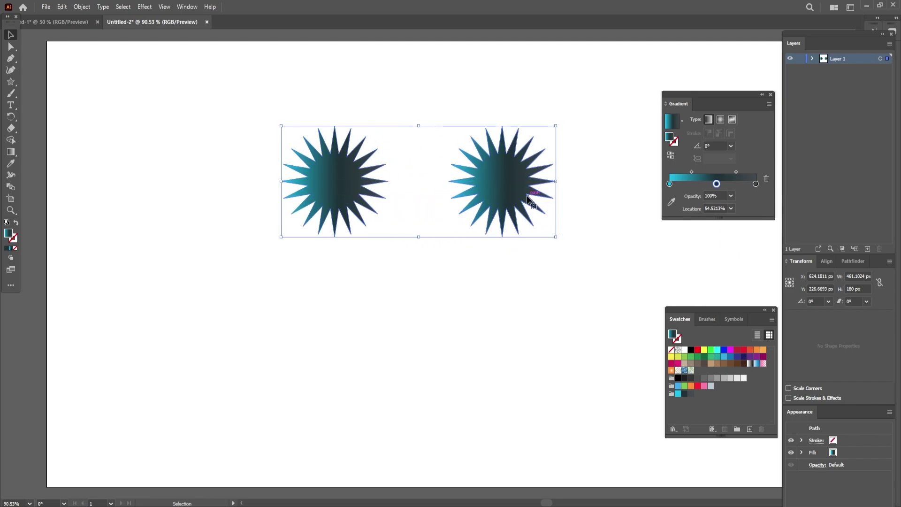
click(187, 6)
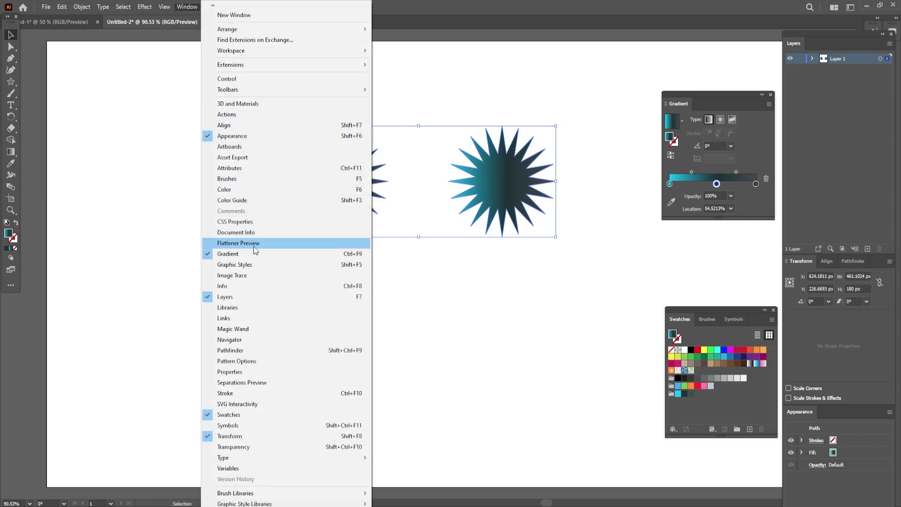
click(255, 124)
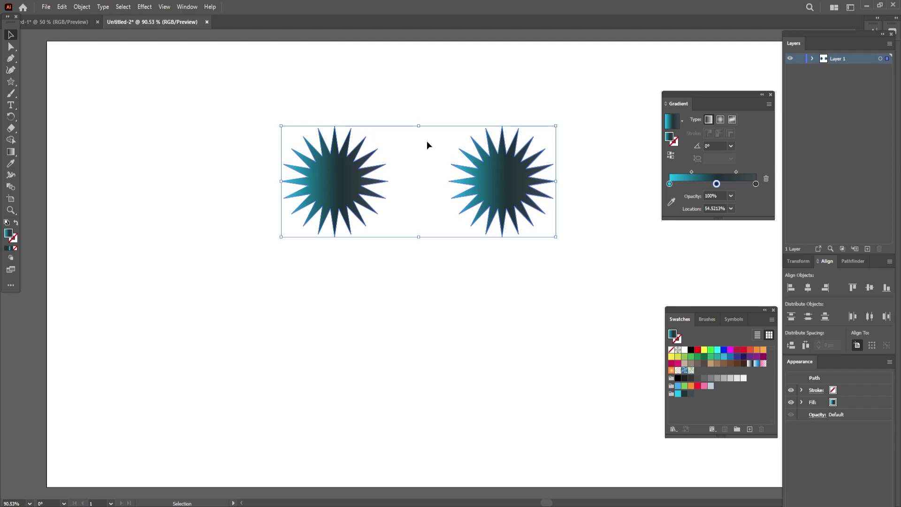
drag(467, 202, 370, 301)
- Set the blend options for the two stars to Specified Distance spacing of 1 px, keeping the Align to Page orientation
click(82, 6)
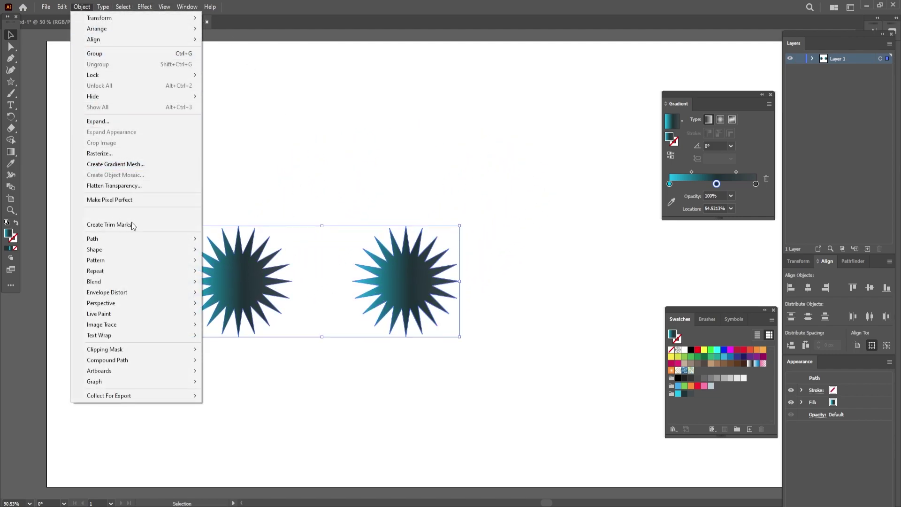
mouse_move(124, 280)
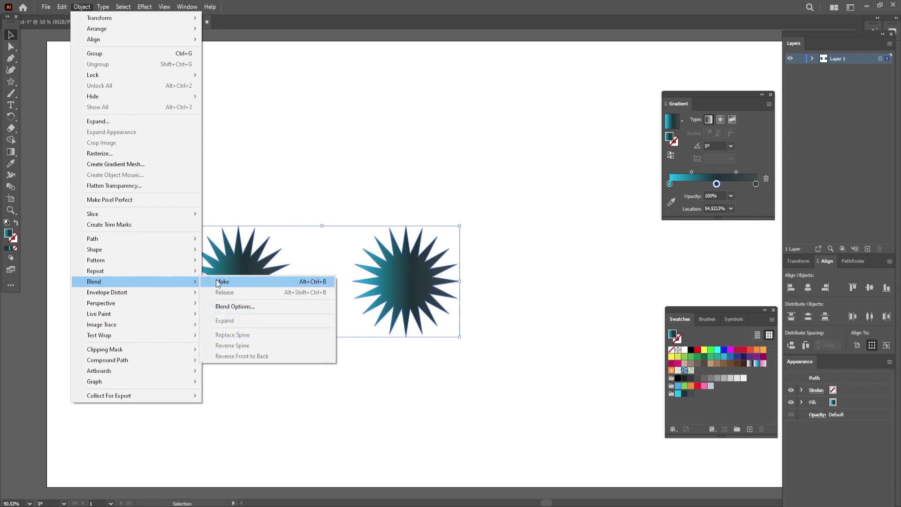
click(232, 307)
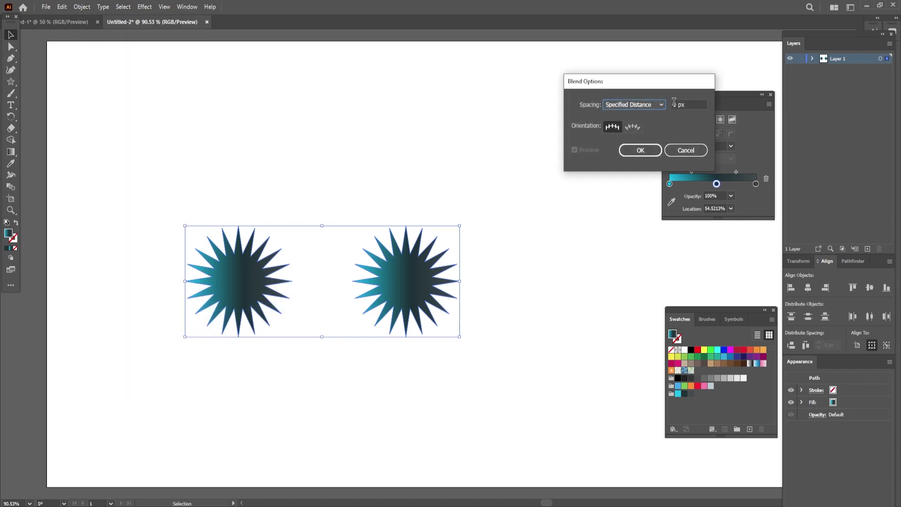
click(658, 105)
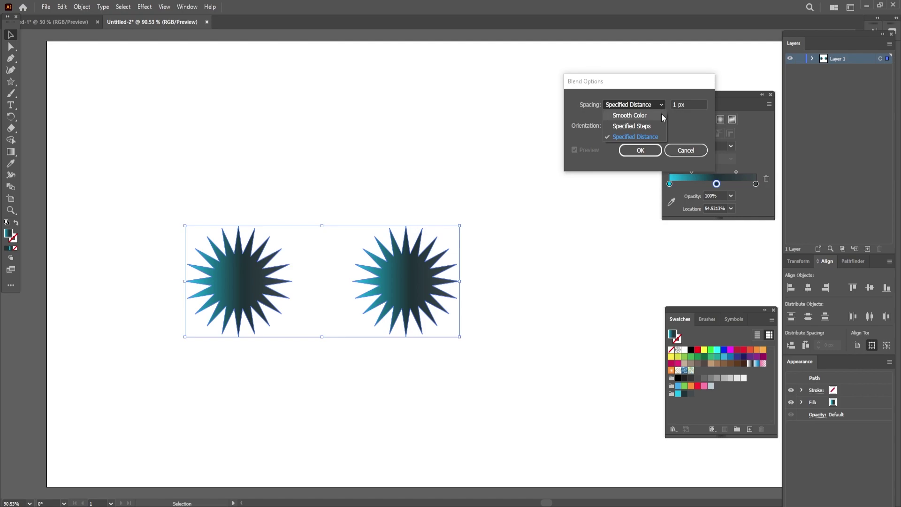
click(653, 133)
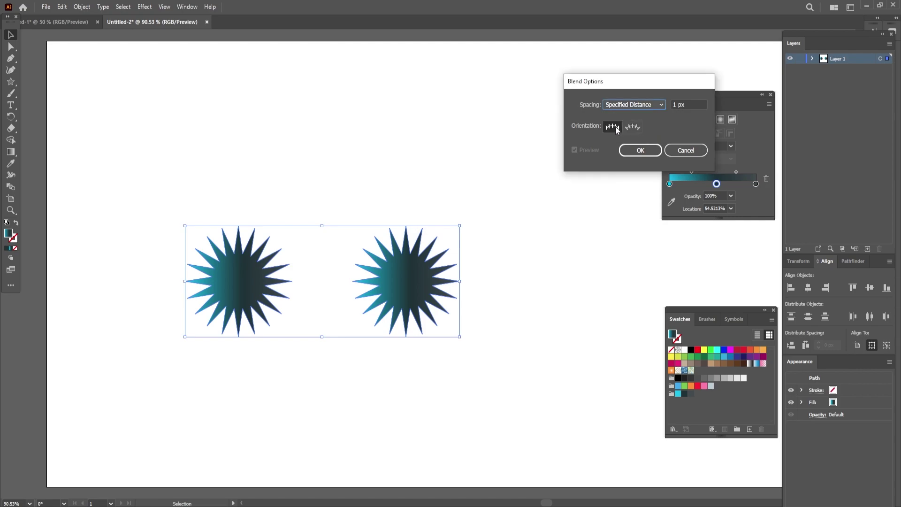
click(641, 150)
click(82, 6)
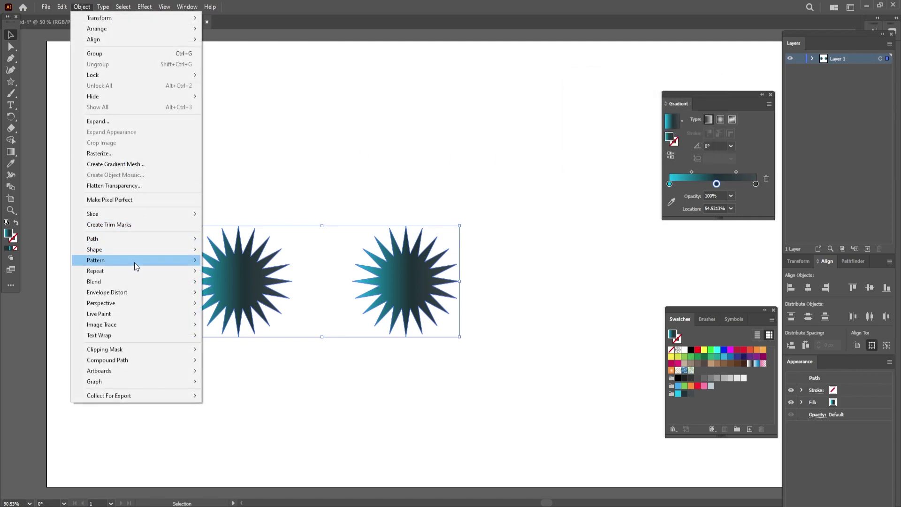
mouse_move(130, 283)
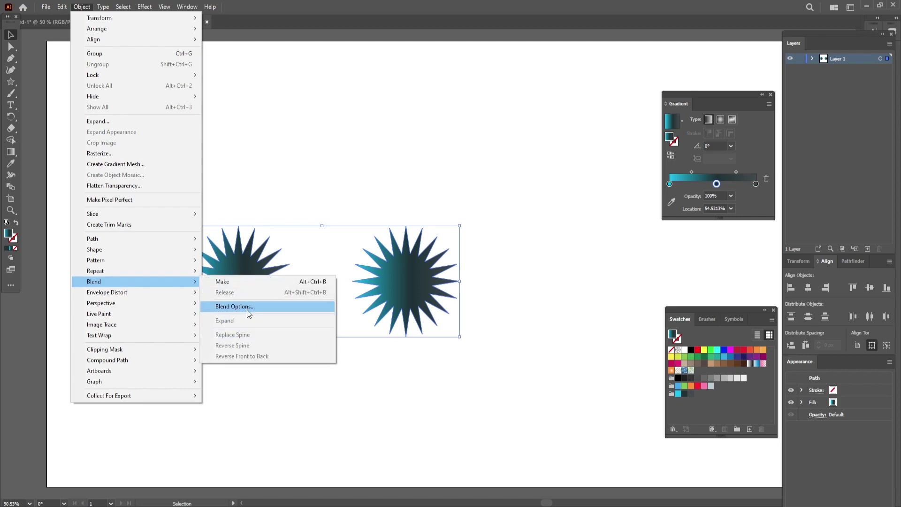
click(234, 306)
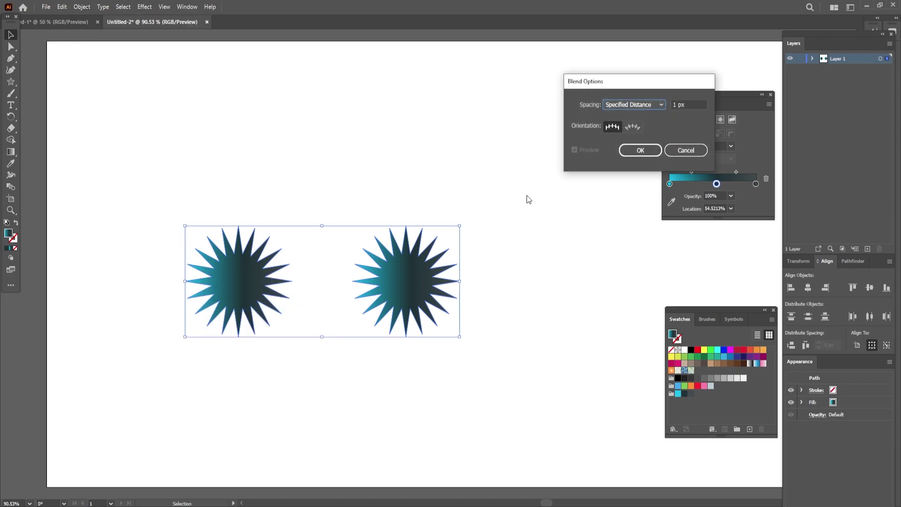
click(640, 153)
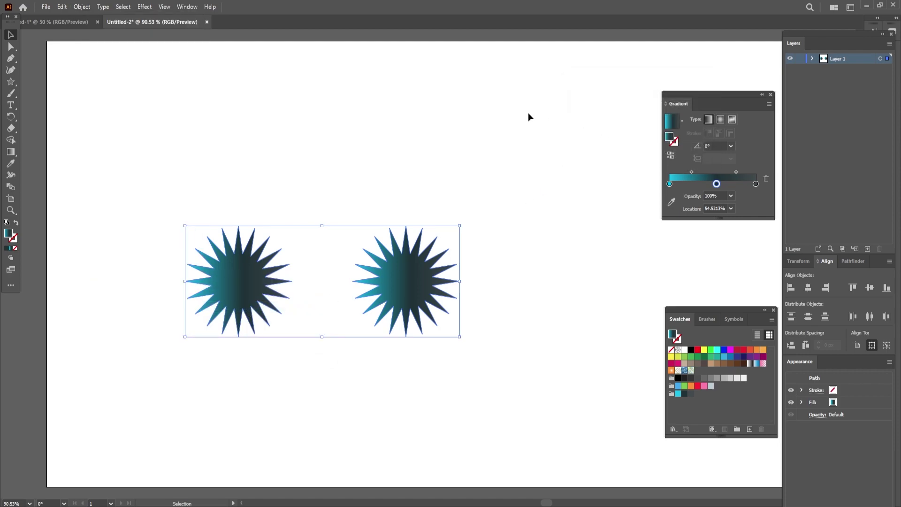
- Make a blend between the two selected stars
click(78, 8)
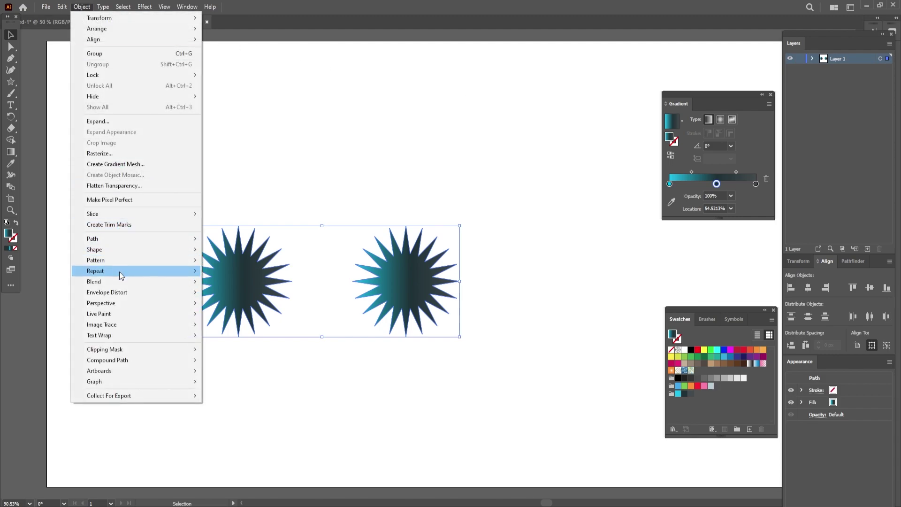
mouse_move(121, 286)
click(221, 282)
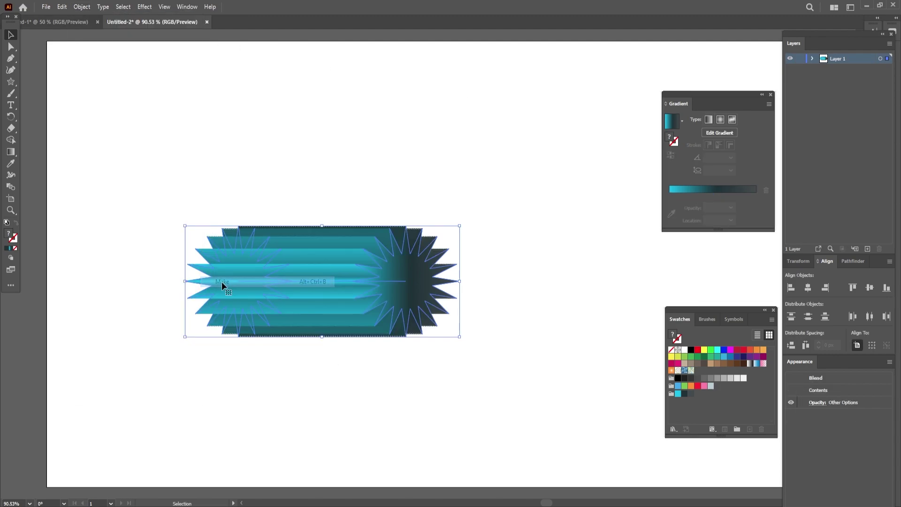
- Move the star blend off the artboard, placing it just beyond the right edge
drag(342, 284, 705, 132)
drag(669, 162, 601, 102)
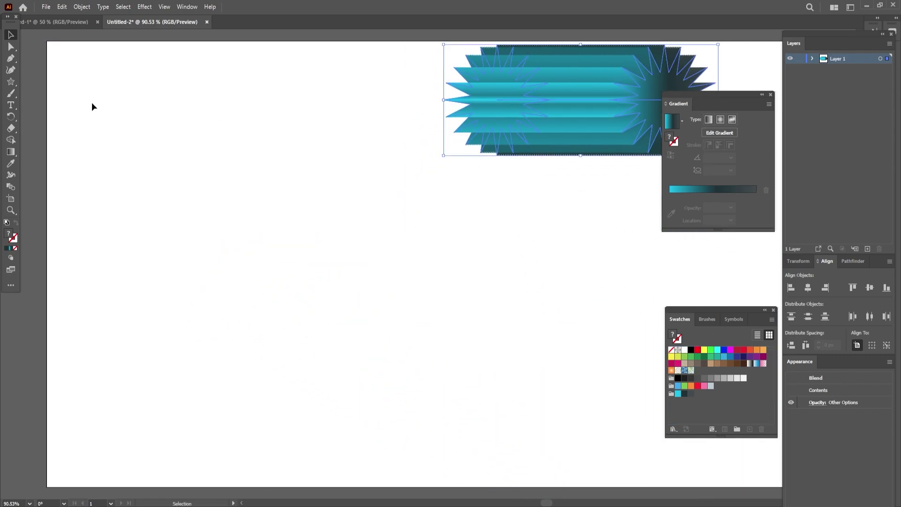
scroll(339, 236, down, 3)
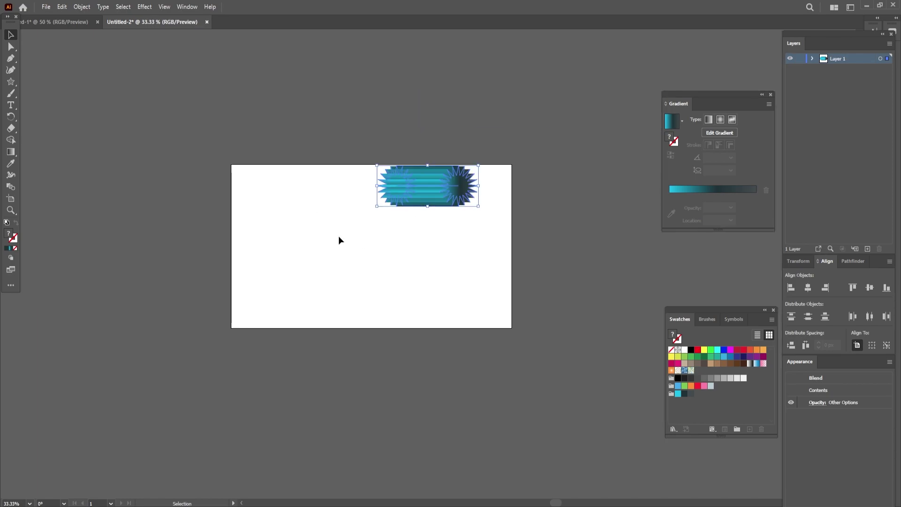
scroll(443, 227, up, 1)
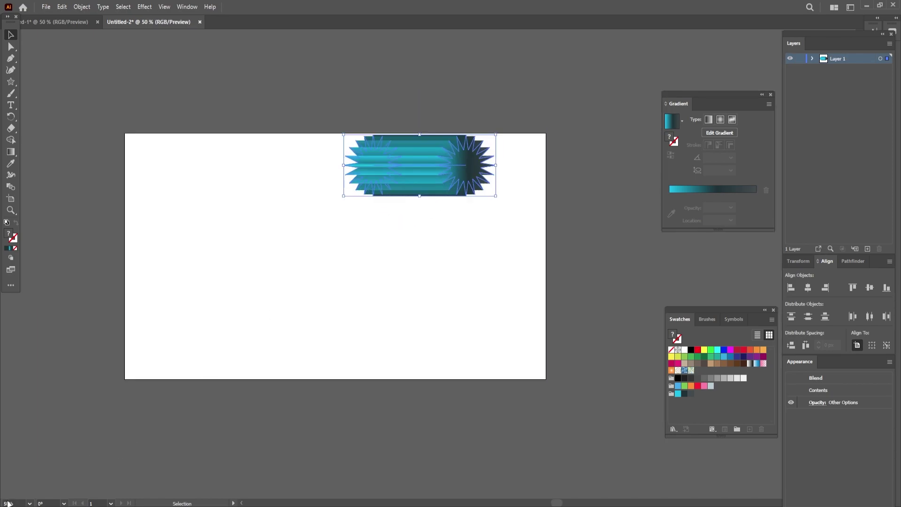
drag(412, 171, 624, 279)
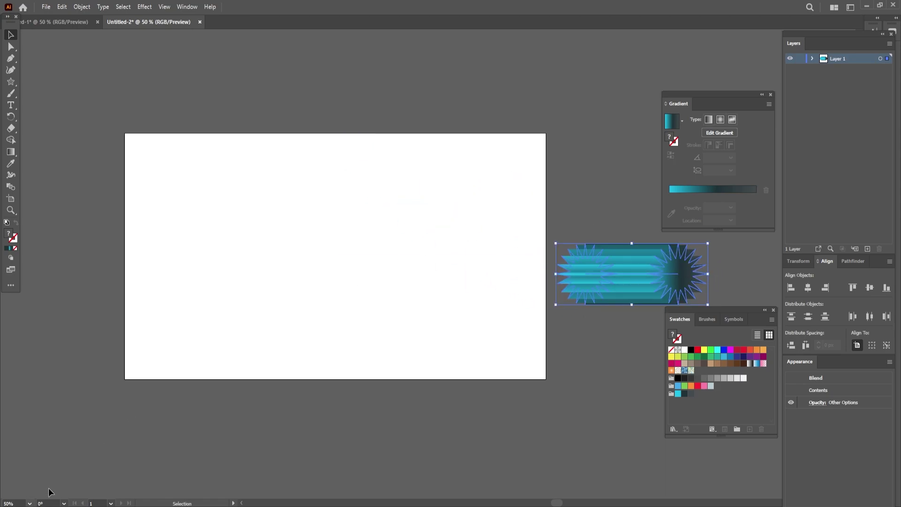
- Paint a freehand curve with two loops from the artboard's lower-left corner to its upper right, using a 3 pt. Round gradient stroke and no fill
scroll(185, 340, up, 1)
scroll(268, 314, up, 2)
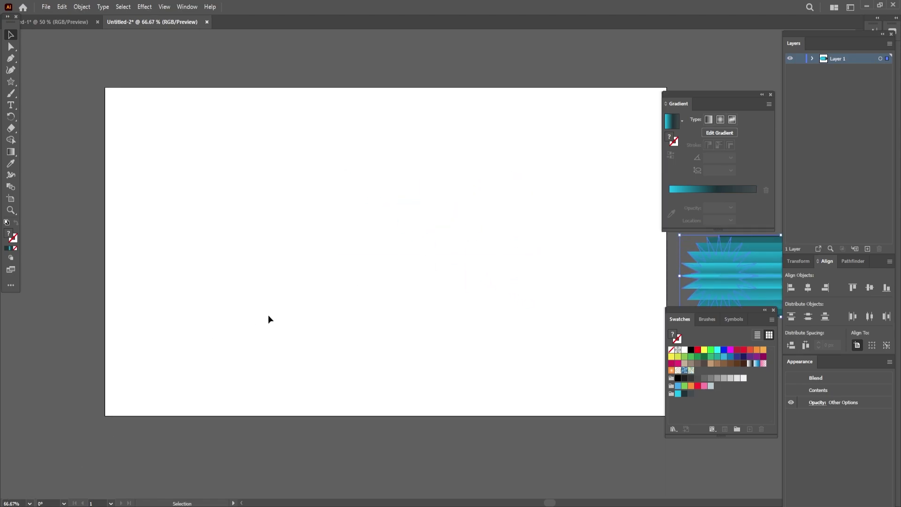
scroll(269, 319, up, 1)
scroll(354, 308, down, 1)
scroll(580, 261, up, 2)
drag(539, 278, 493, 259)
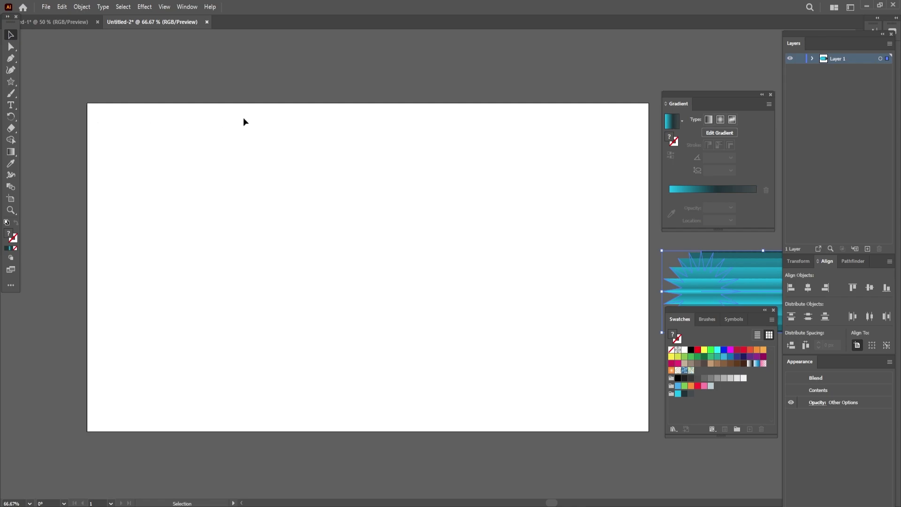
click(667, 259)
double_click(12, 94)
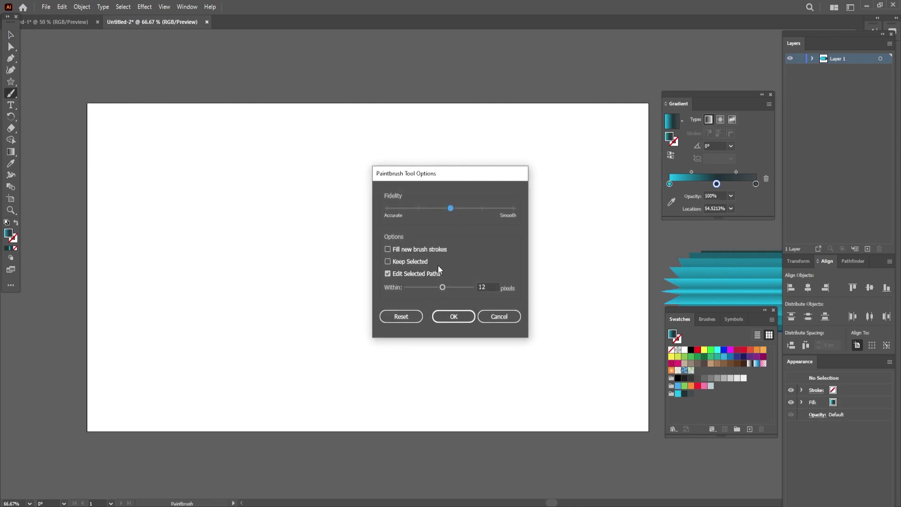
click(453, 317)
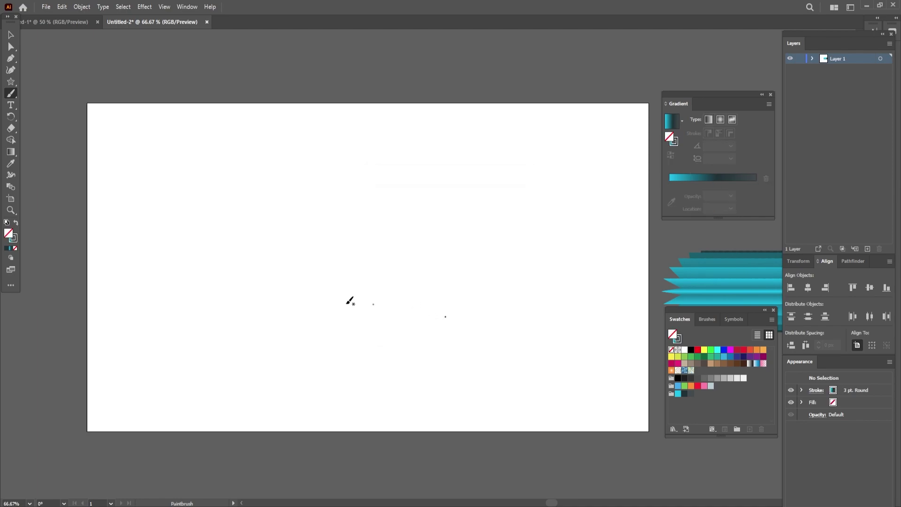
mouse_move(91, 429)
mouse_down()
mouse_move(328, 350)
mouse_move(299, 249)
mouse_move(260, 305)
mouse_move(350, 324)
mouse_move(448, 256)
mouse_move(424, 177)
mouse_move(378, 201)
mouse_move(484, 243)
mouse_move(579, 134)
mouse_move(628, 170)
mouse_move(624, 181)
mouse_up()
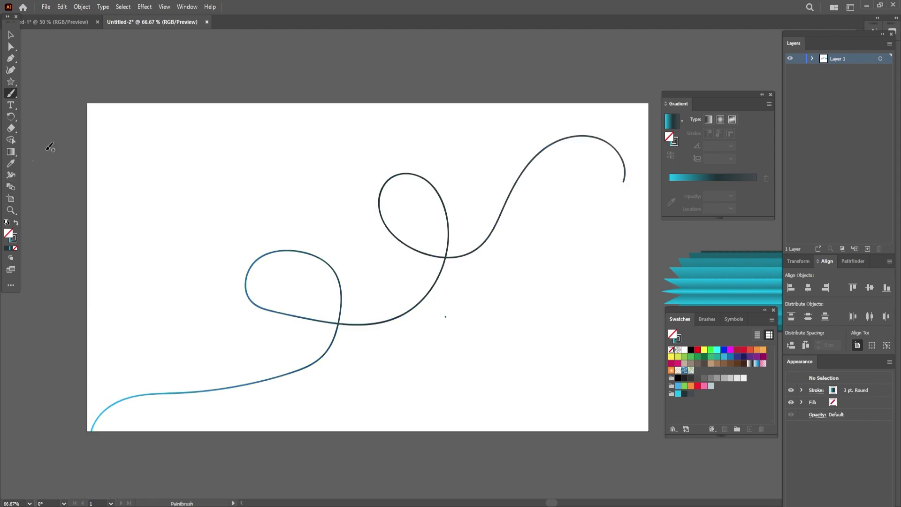
- Select the looping curve together with the star blend beside the artboard
click(10, 35)
click(246, 288)
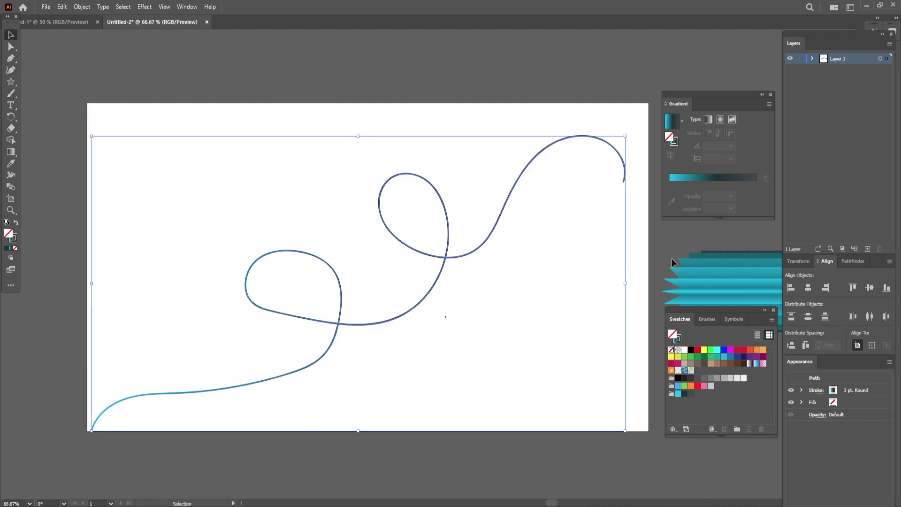
click(737, 280)
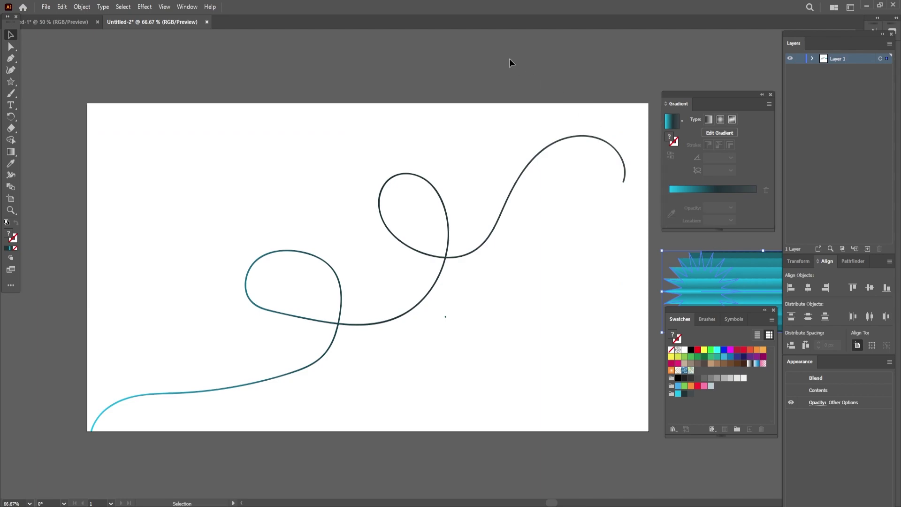
click(532, 156)
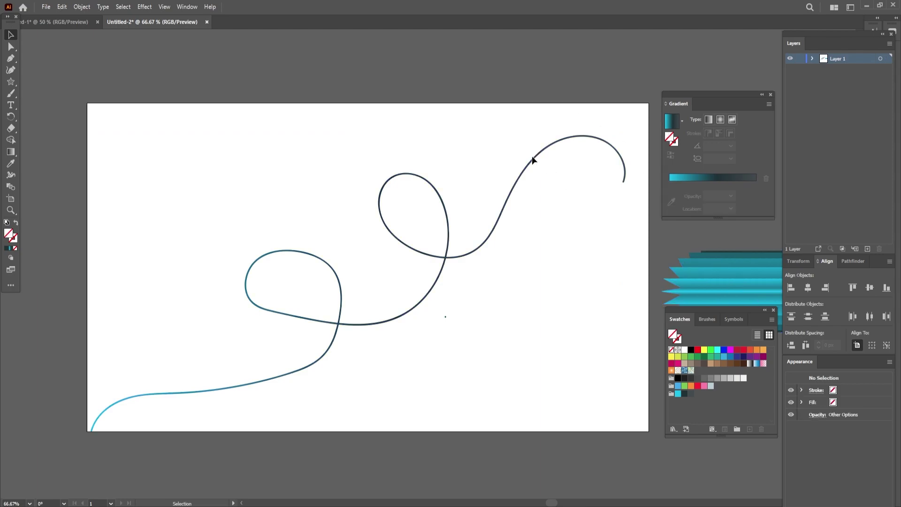
click(516, 189)
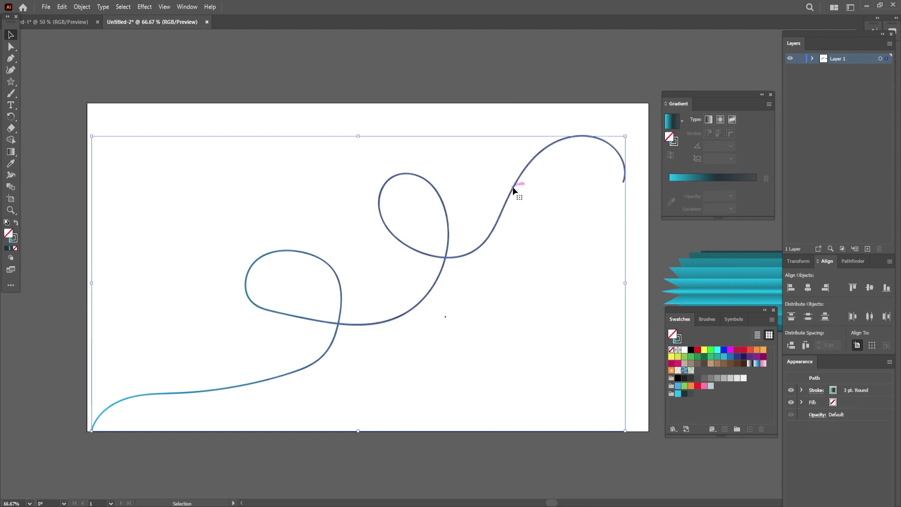
shift+click(748, 277)
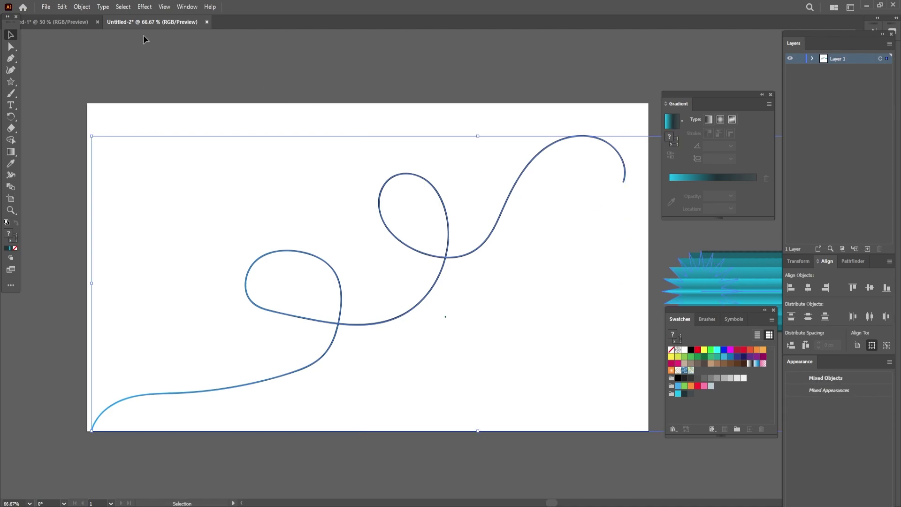
scroll(529, 246, down, 2)
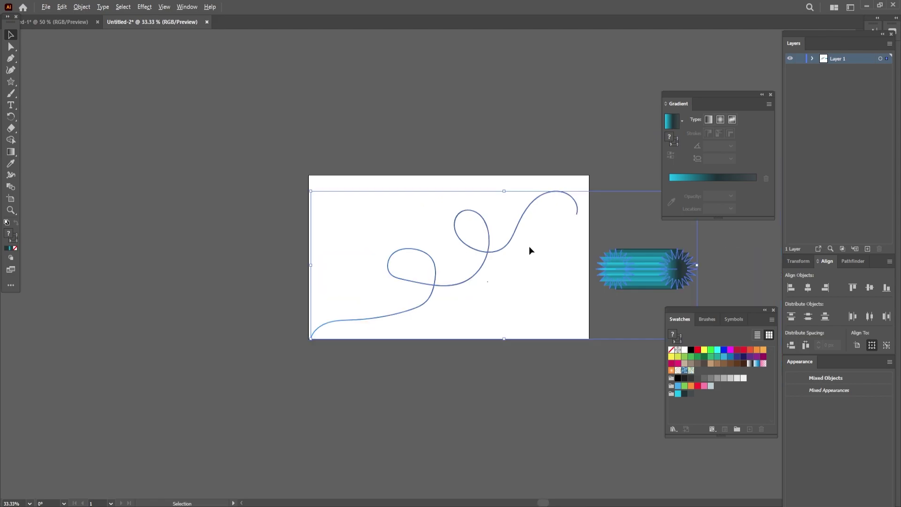
drag(540, 291, 395, 322)
scroll(395, 321, up, 2)
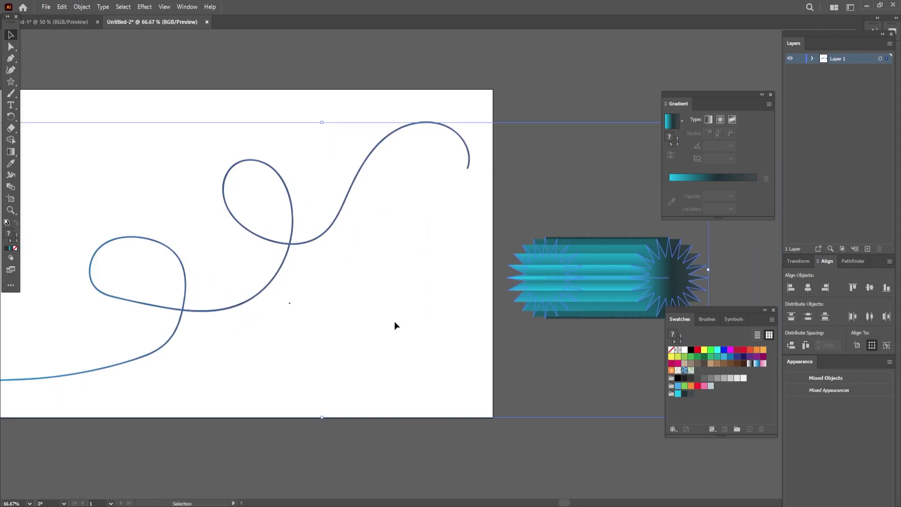
click(379, 279)
key(ctrl+a)
key(space)
drag(360, 264, 453, 296)
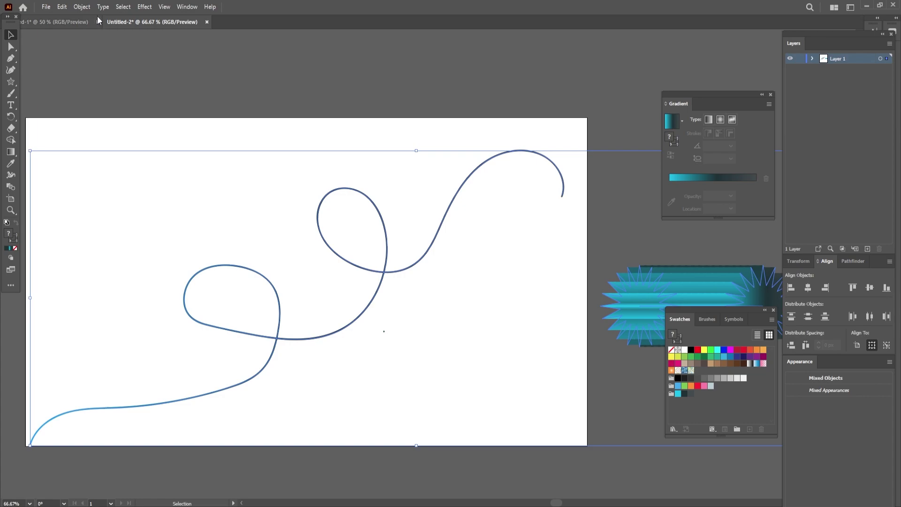
- Try to make a new blend from the selected curve and star blend
click(78, 7)
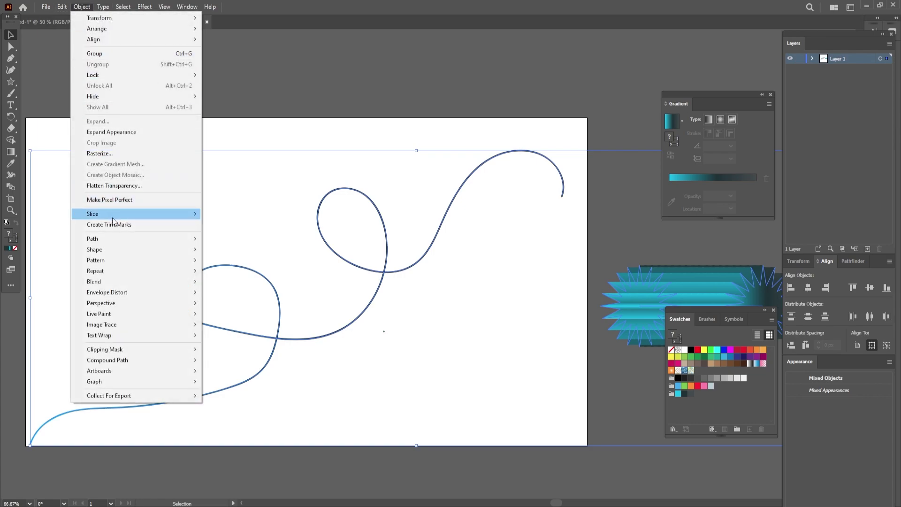
mouse_move(111, 283)
click(233, 282)
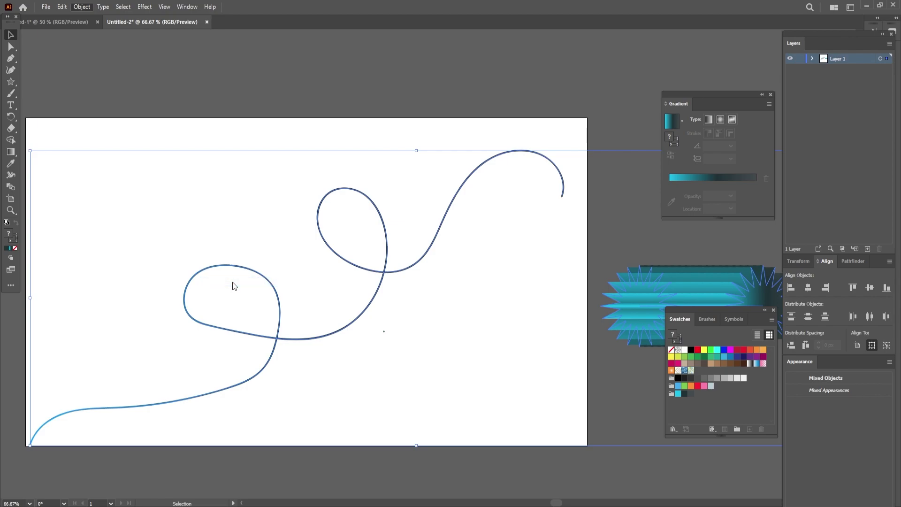
- Replace the star blend's spine with the looping curve
click(86, 9)
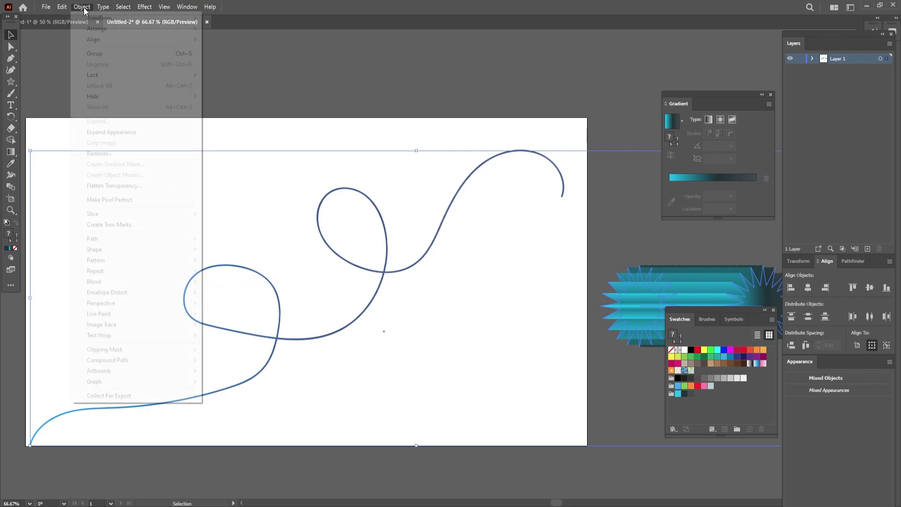
mouse_move(112, 285)
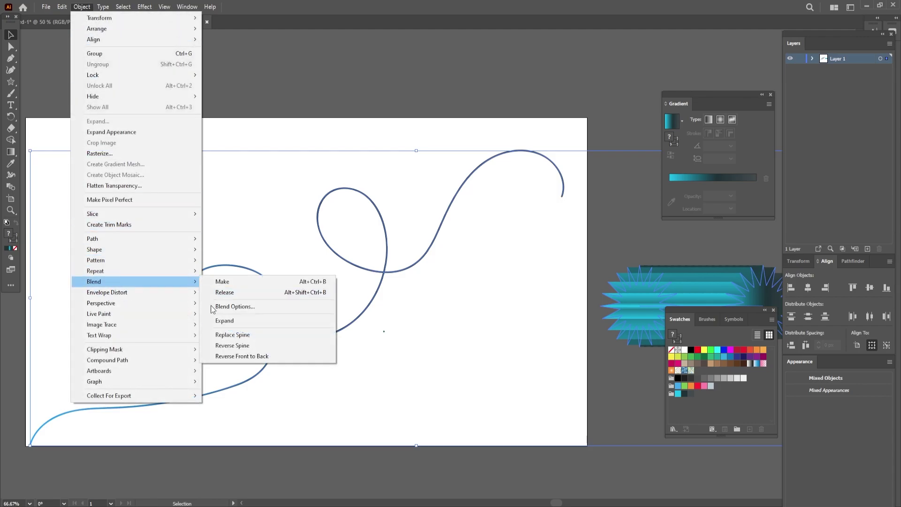
click(233, 335)
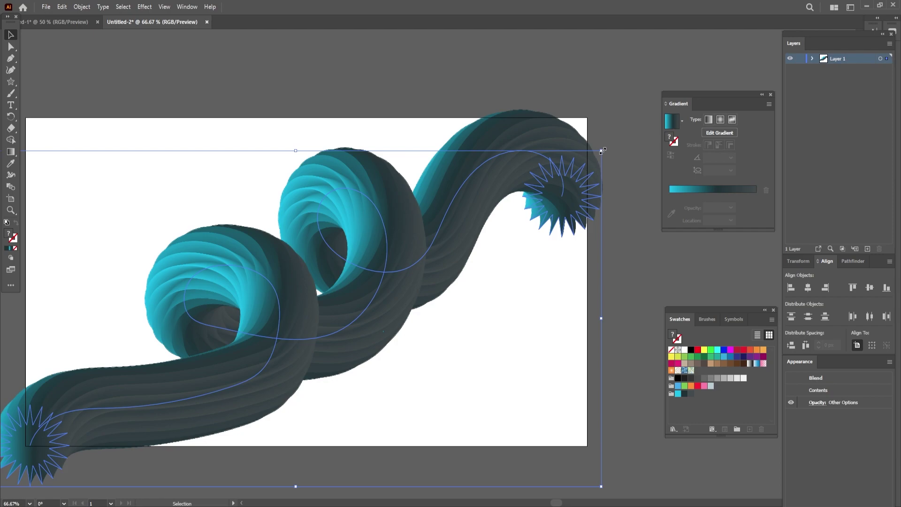
- Scale the blended tube down slightly and position it so it fits inside the artboard
drag(603, 150, 578, 178)
drag(371, 282, 379, 257)
drag(246, 192, 293, 186)
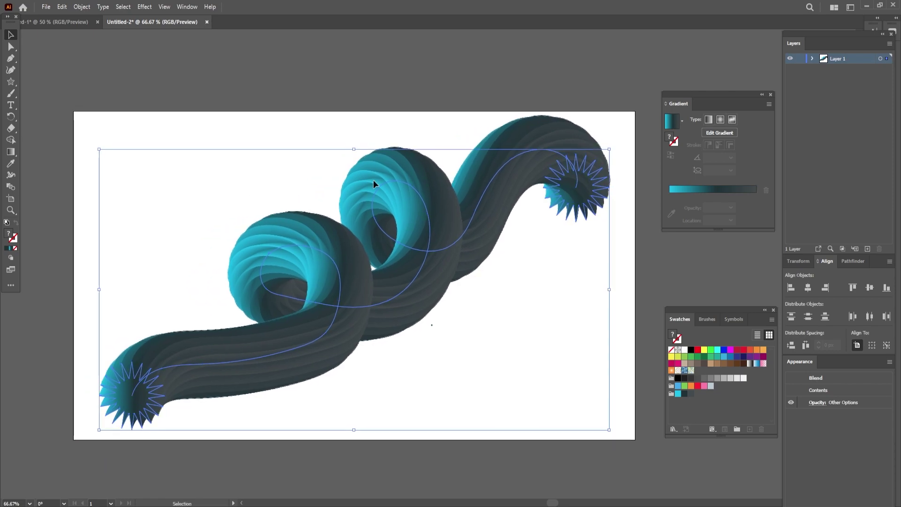
- Move the Gradient panel higher in the workspace and close the Swatches panel
drag(737, 93, 739, 39)
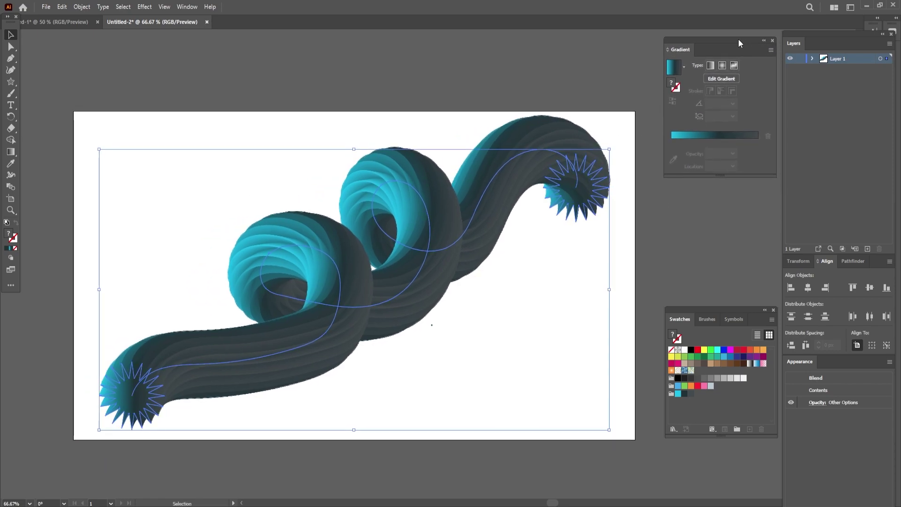
click(773, 310)
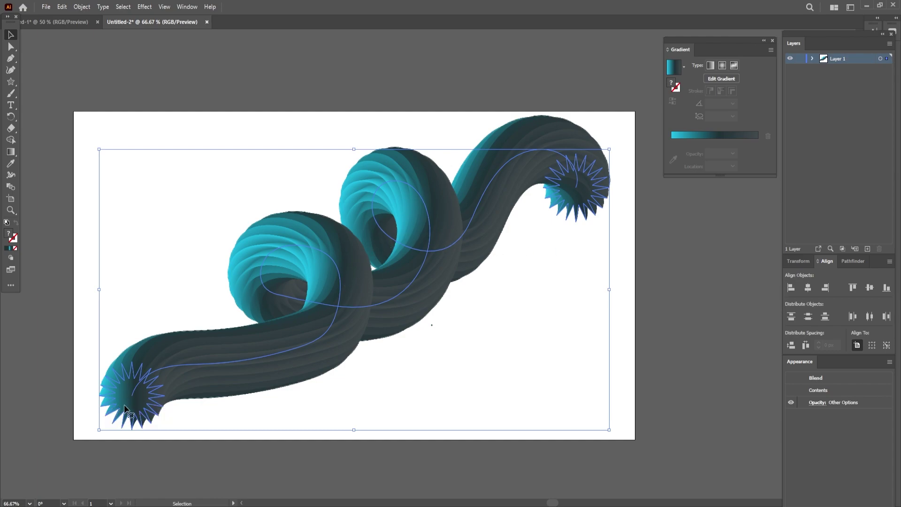
- Shrink the star at the tube's lower-left end and shift the whole tube so that end overlaps the artboard's lower-left corner
click(11, 47)
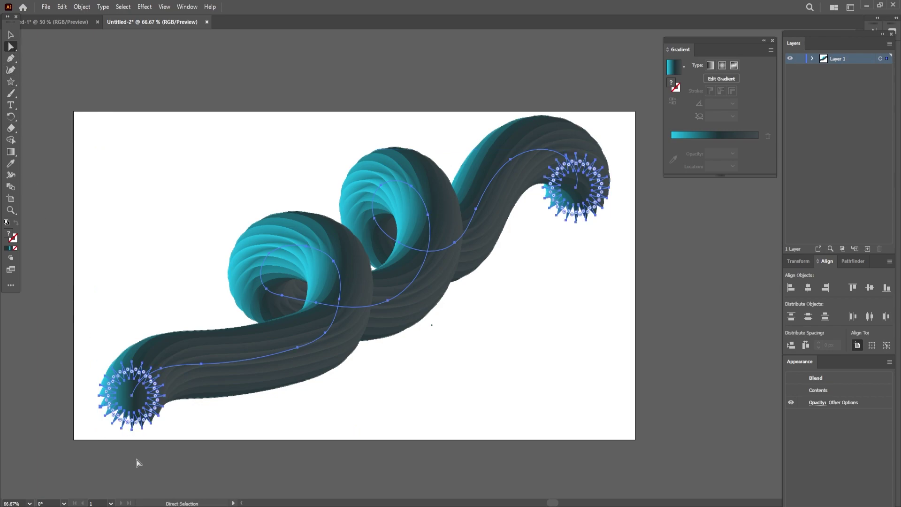
drag(70, 381, 125, 416)
key(v)
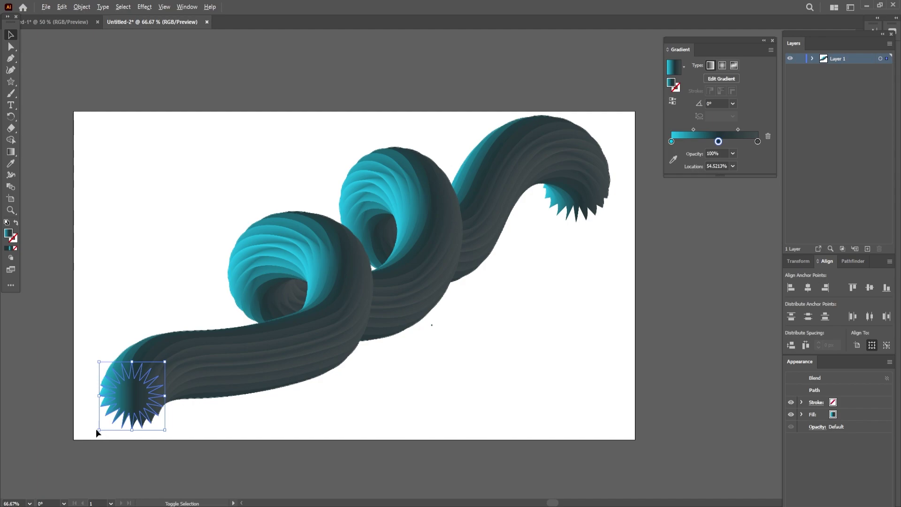
mouse_move(100, 430)
mouse_down()
mouse_move(118, 413)
mouse_move(112, 403)
mouse_move(101, 431)
mouse_up()
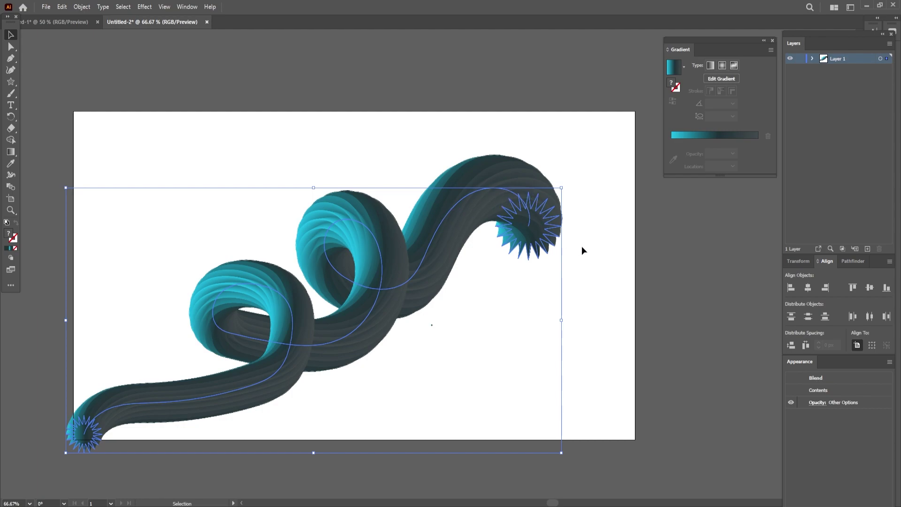
- Enlarge and widen the star at the tube's upper-right end, and move it past the artboard's upper-right corner
click(11, 46)
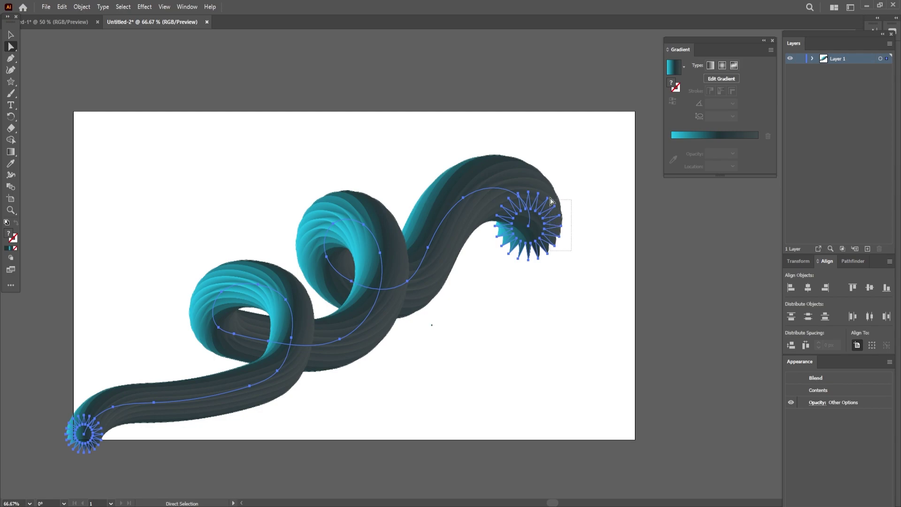
click(561, 221)
click(9, 35)
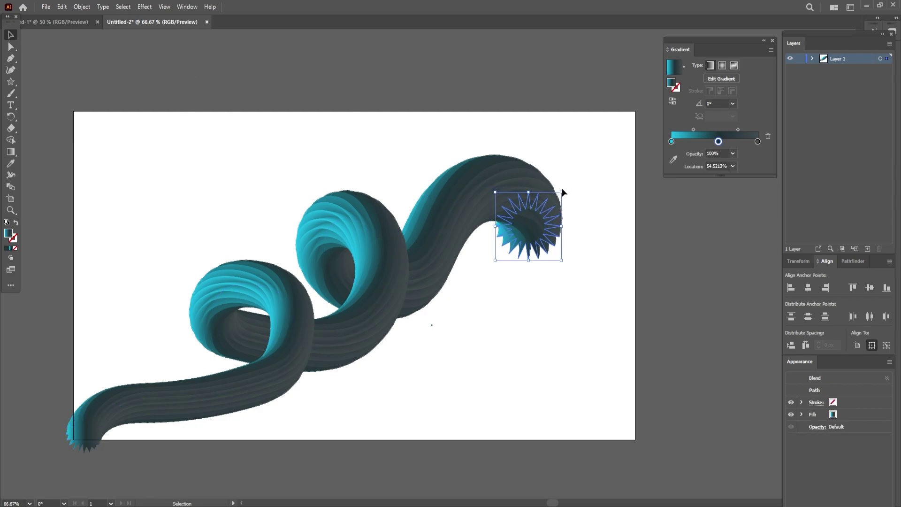
drag(562, 190, 565, 212)
drag(565, 259, 614, 131)
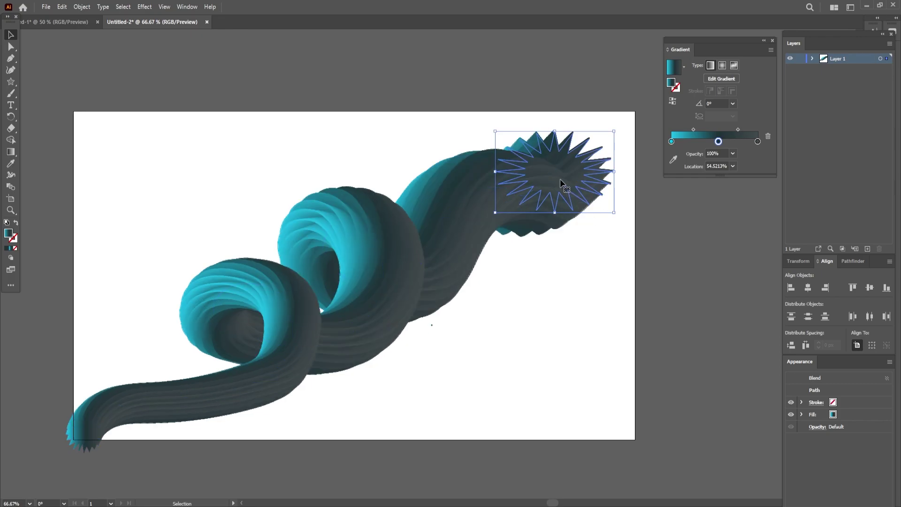
drag(567, 178, 602, 137)
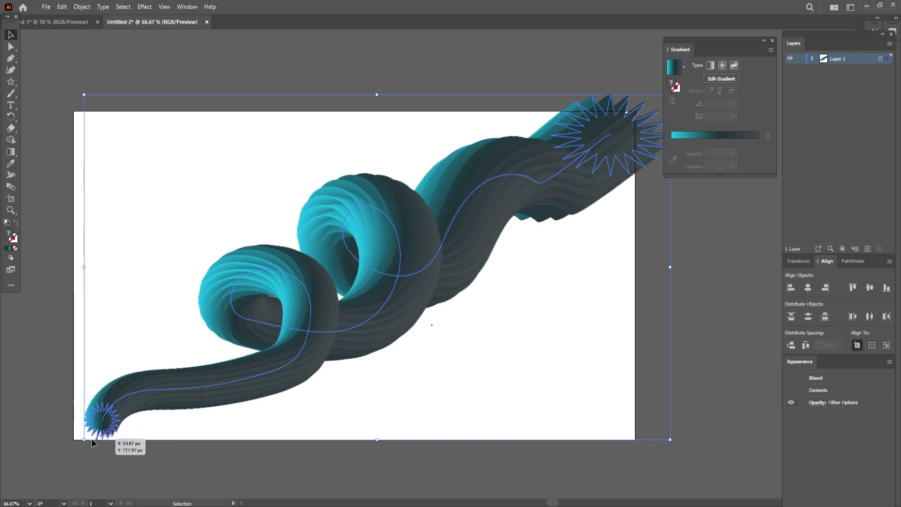
- Enlarge the whole tube slightly and nudge it so both ends run past the artboard's opposite corners, leaving it deselected
drag(81, 441, 48, 458)
drag(621, 151, 627, 147)
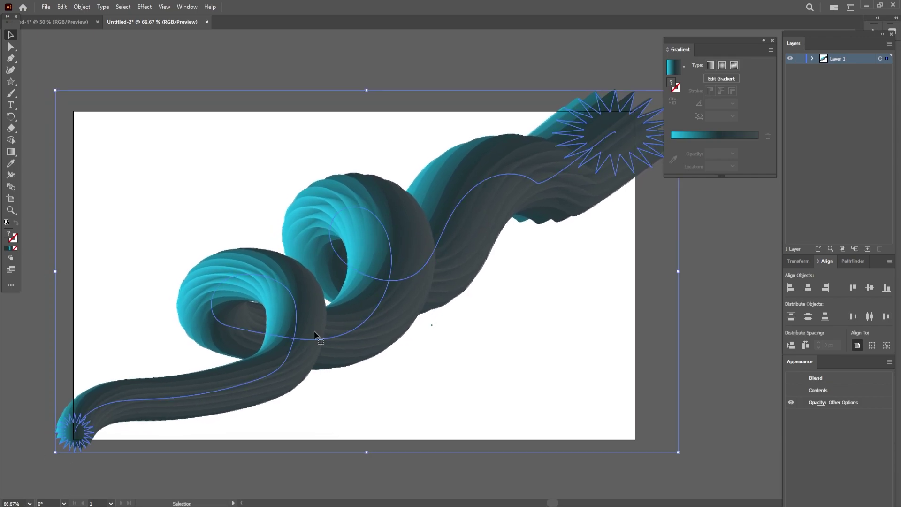
drag(234, 376, 236, 384)
click(345, 175)
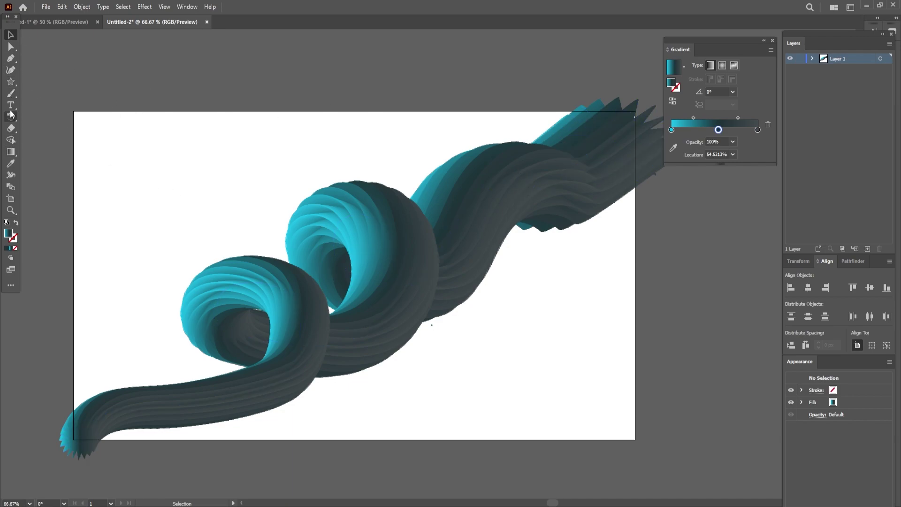
click(10, 82)
click(47, 82)
click(86, 125)
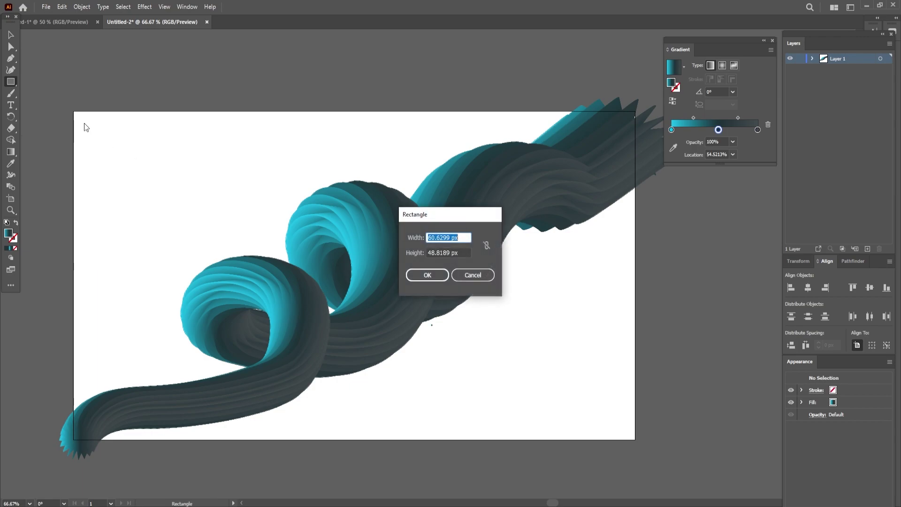
click(473, 275)
drag(74, 112, 635, 440)
key(Delete)
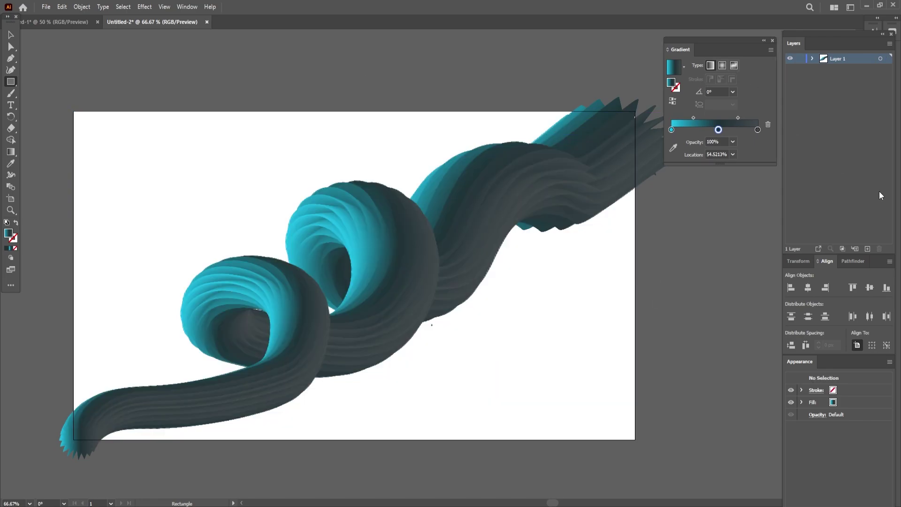
- Add a new layer, draw a gradient-filled rectangle covering the whole artboard on it, and place that layer below Layer 1
click(868, 249)
mouse_move(74, 112)
mouse_down()
mouse_move(568, 411)
mouse_move(636, 440)
mouse_up()
drag(854, 57, 854, 81)
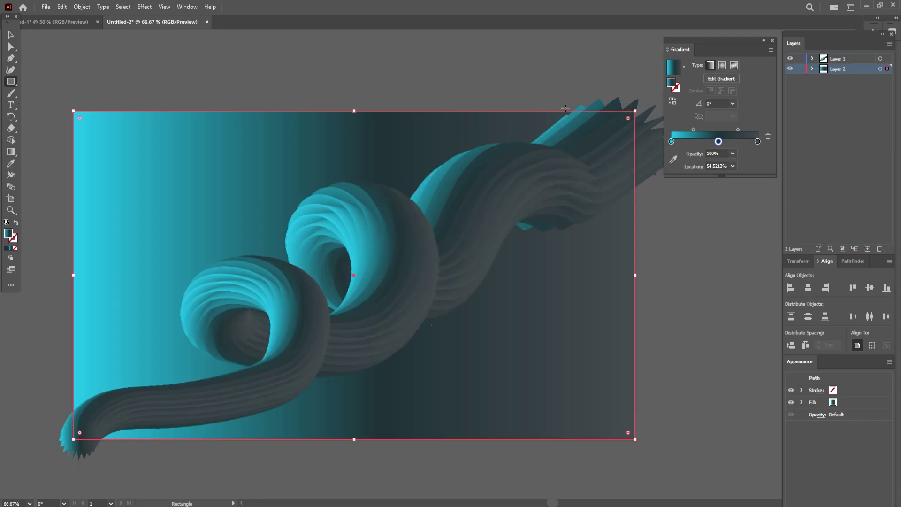
- Shift the background gradient's middle colour stop and both midpoints toward the dark end, with the first midpoint at about 53%
mouse_move(693, 129)
mouse_down()
mouse_move(726, 141)
mouse_move(700, 130)
mouse_up()
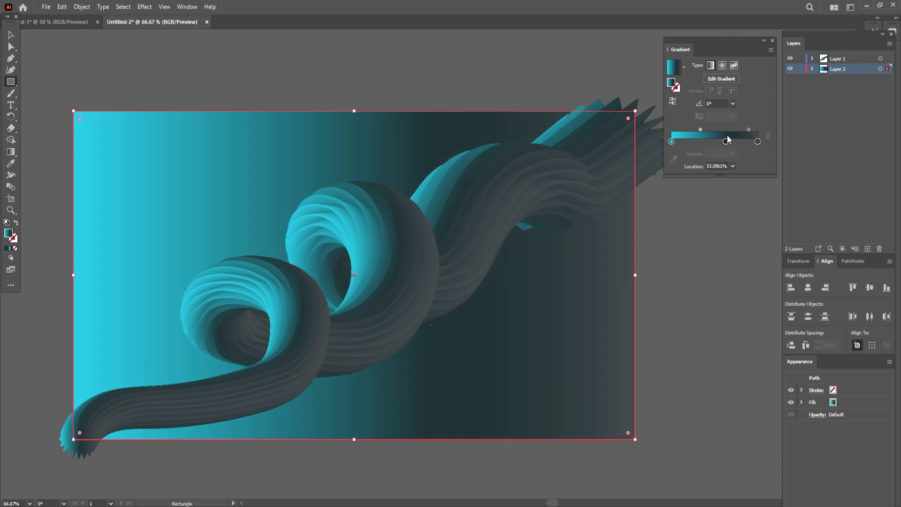
- Try background gradient angles of 30°, 60°, 90° and 120°
click(733, 103)
click(745, 186)
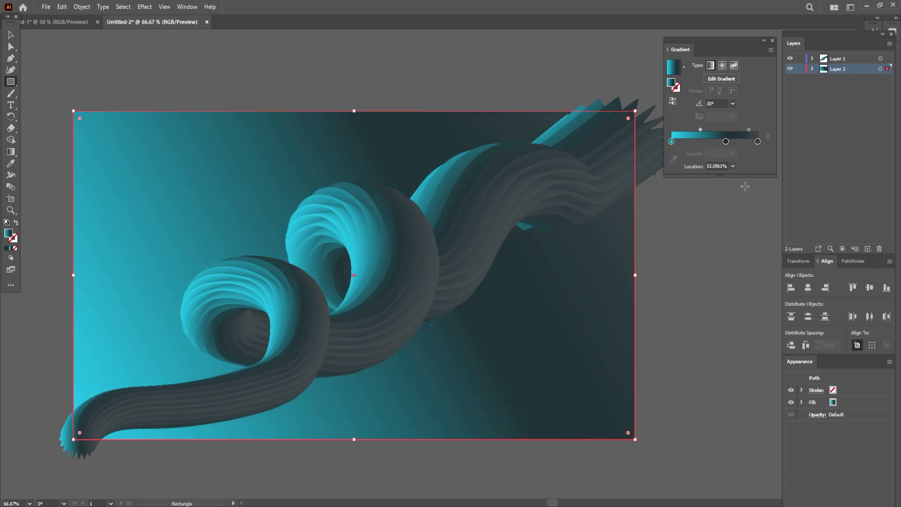
click(733, 103)
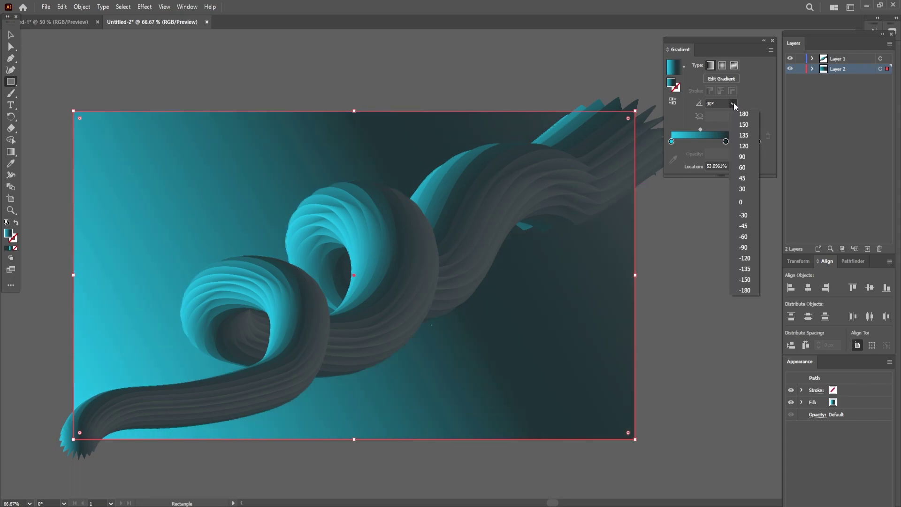
click(747, 168)
click(733, 103)
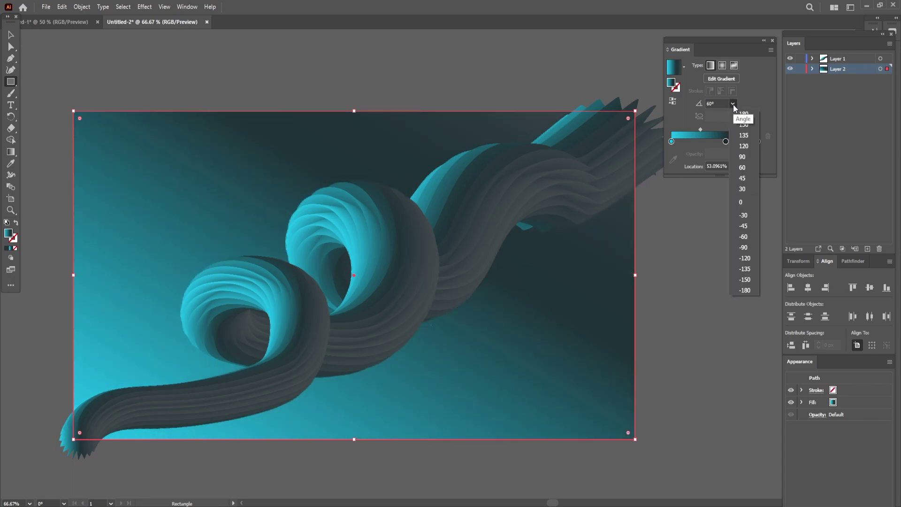
click(746, 166)
click(733, 103)
click(750, 155)
click(733, 104)
click(746, 146)
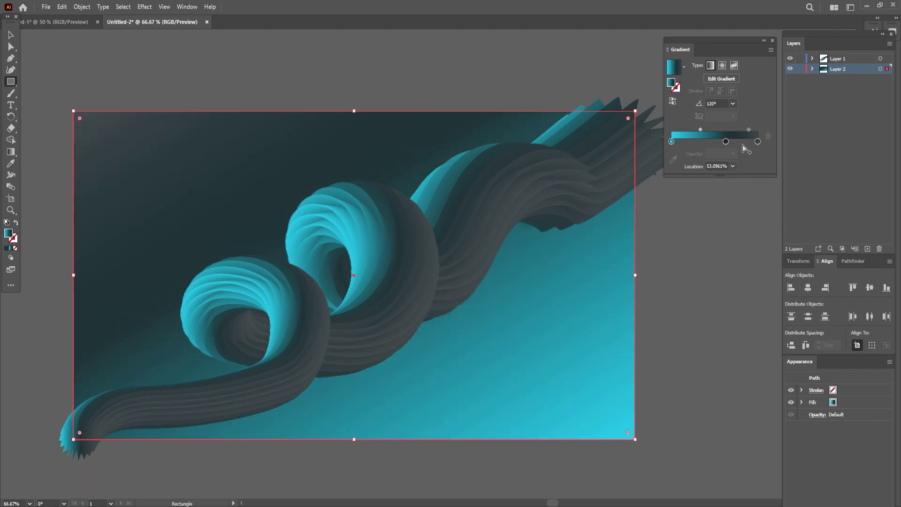
- Set the background rectangle's gradient angle to 135°
click(733, 103)
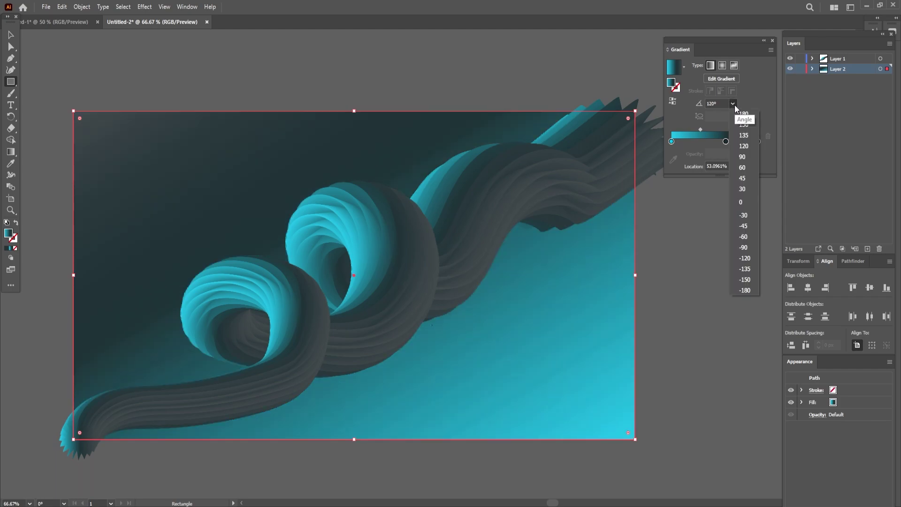
click(747, 139)
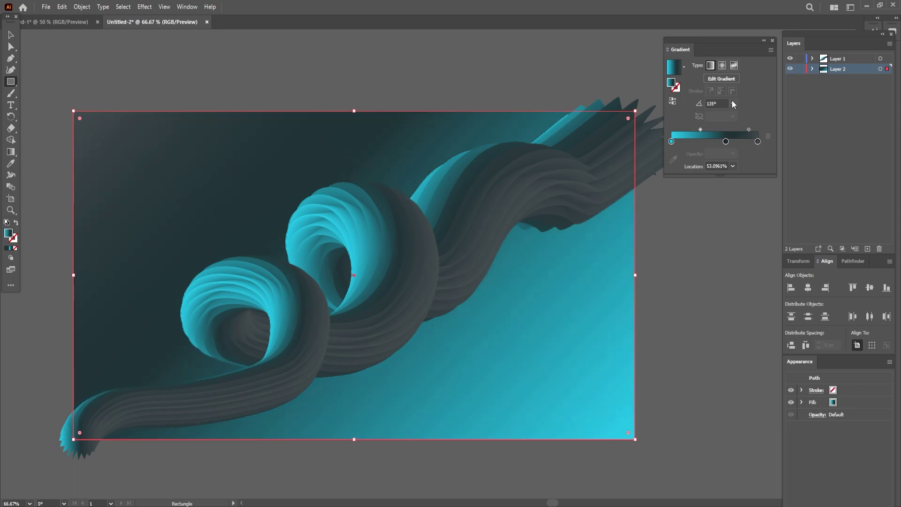
- Try background gradient angles of 150° and 180°, and return to 135°
click(732, 104)
click(744, 125)
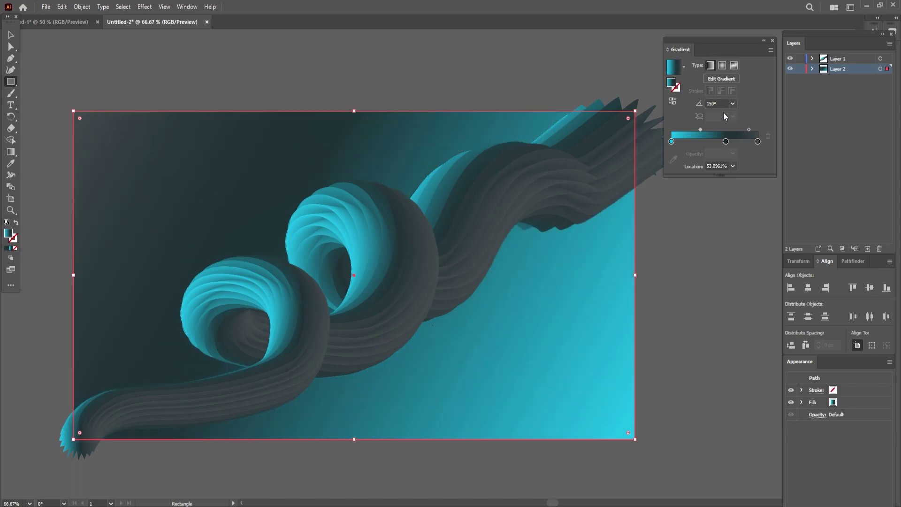
click(733, 103)
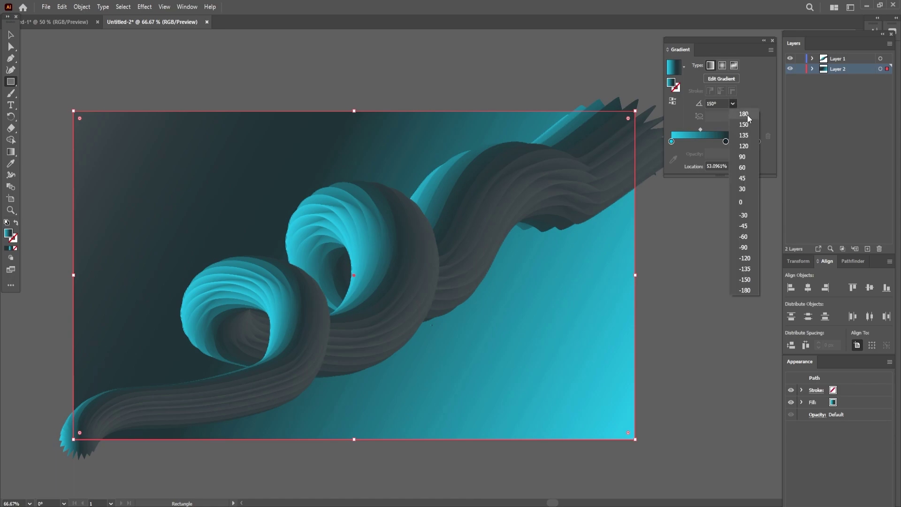
click(745, 115)
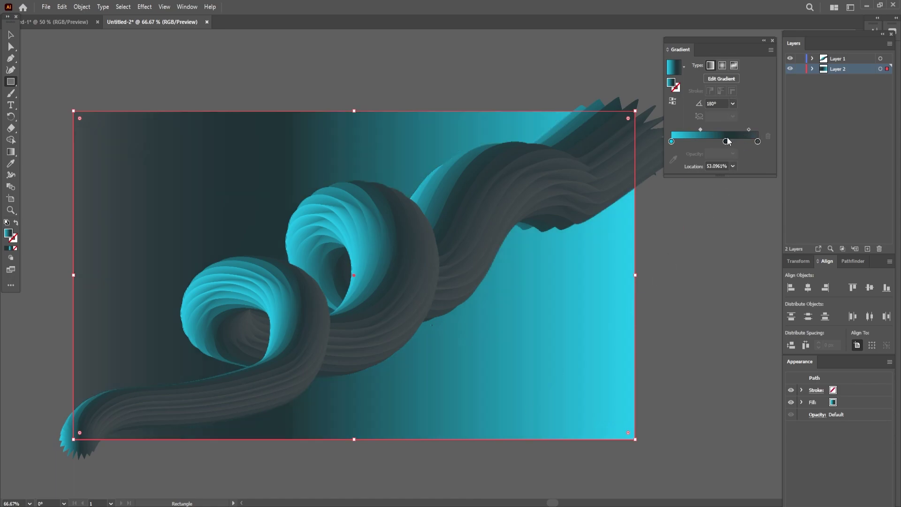
click(733, 103)
click(745, 135)
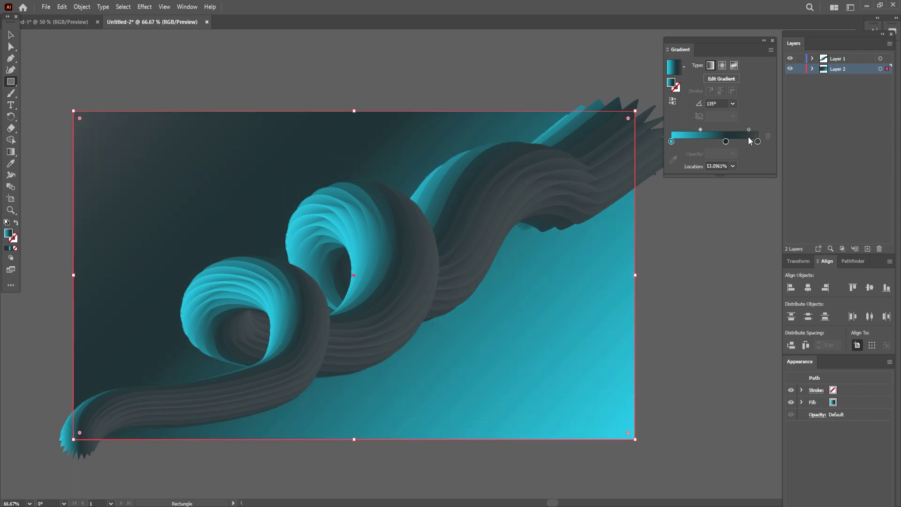
- Shift the background gradient's first midpoint toward the cyan end and move its dark middle colour stop to about 49%
drag(726, 141, 691, 129)
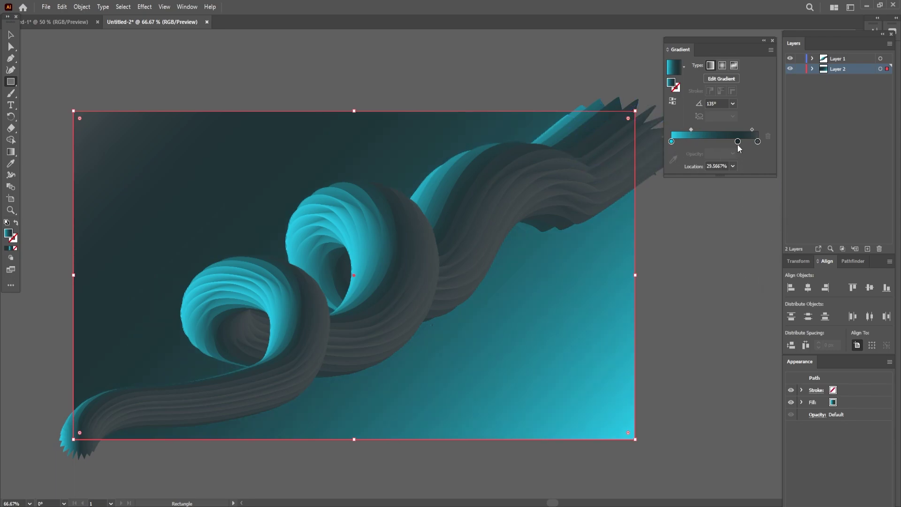
drag(675, 144, 713, 144)
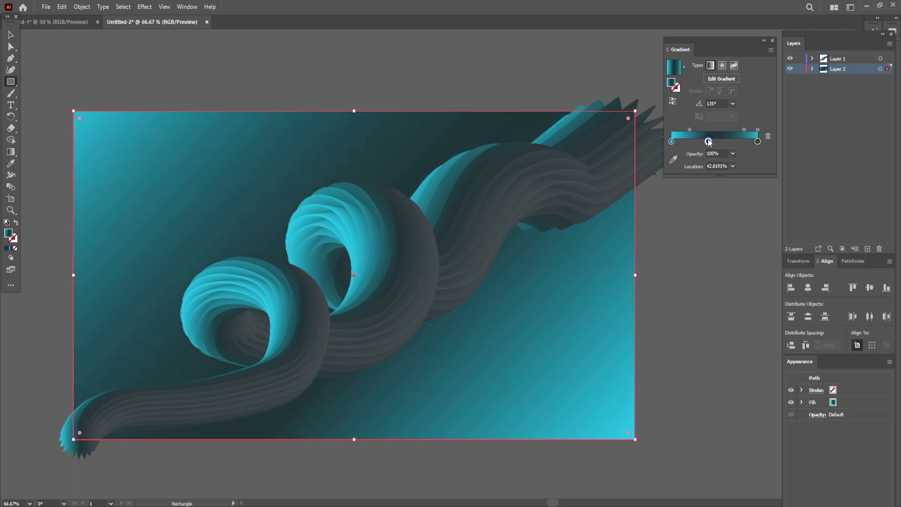
mouse_move(708, 141)
mouse_down()
mouse_move(699, 127)
mouse_move(714, 128)
mouse_up()
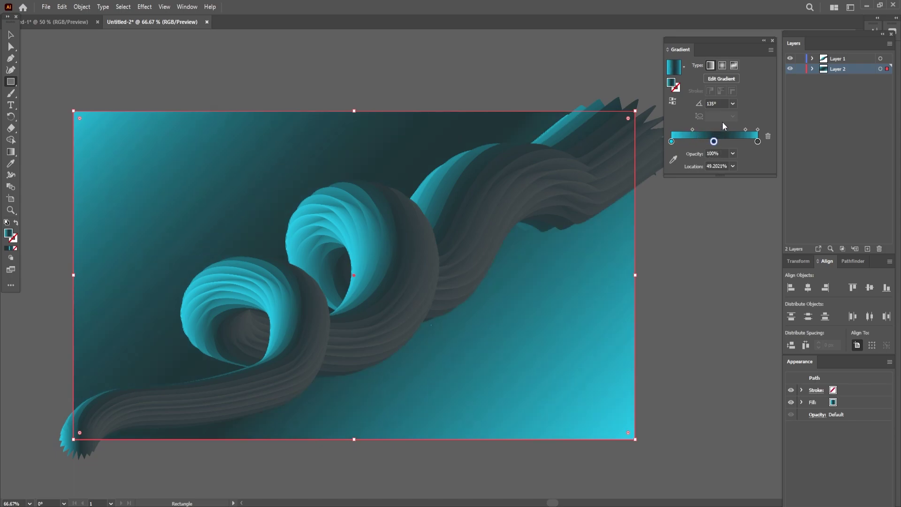
- Try background gradient angles of 30°, 45°, 60° and 90°
click(733, 104)
click(744, 189)
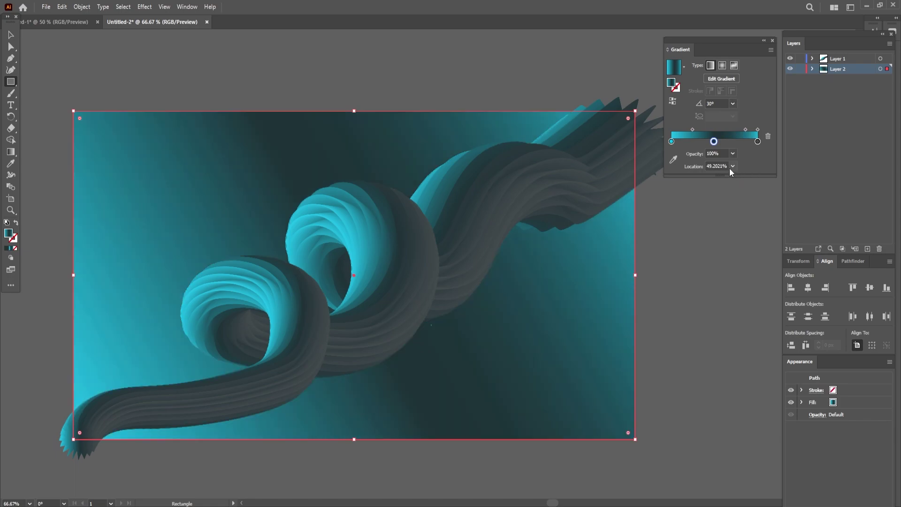
click(733, 103)
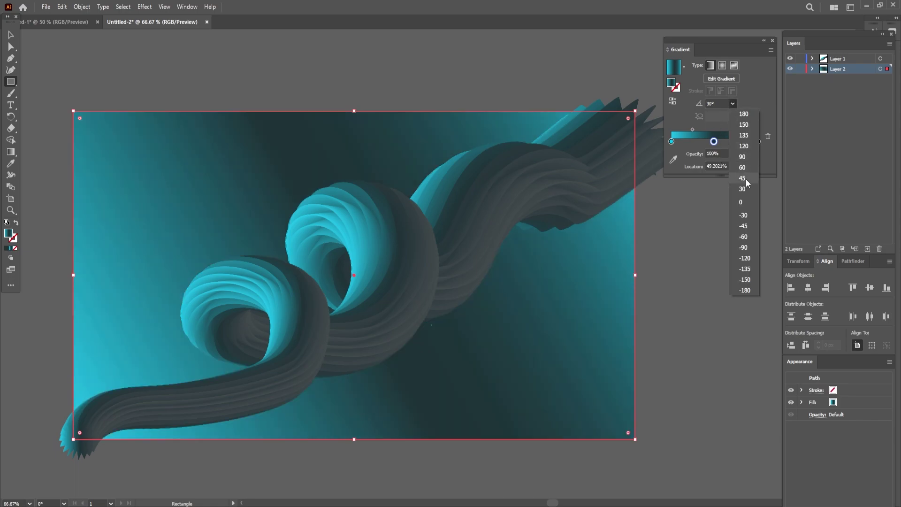
click(745, 179)
click(489, 272)
click(733, 104)
click(745, 162)
click(733, 103)
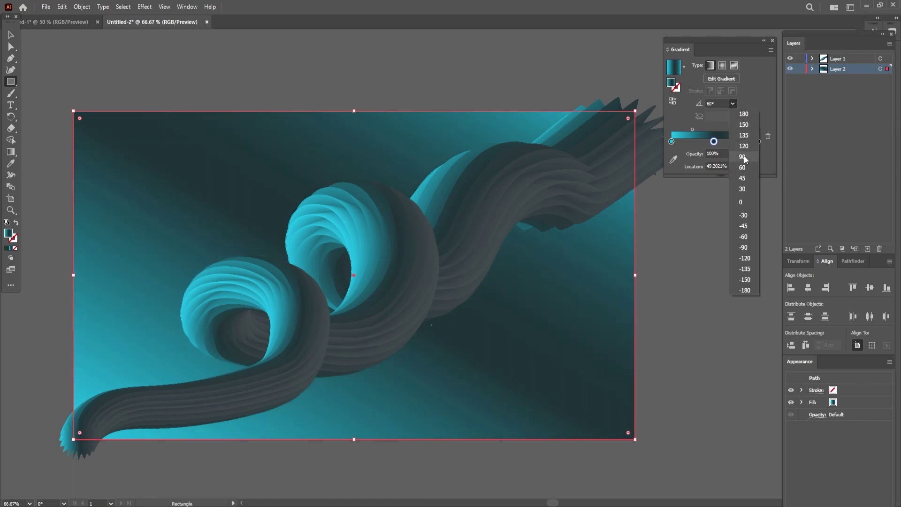
click(742, 157)
click(733, 103)
click(746, 156)
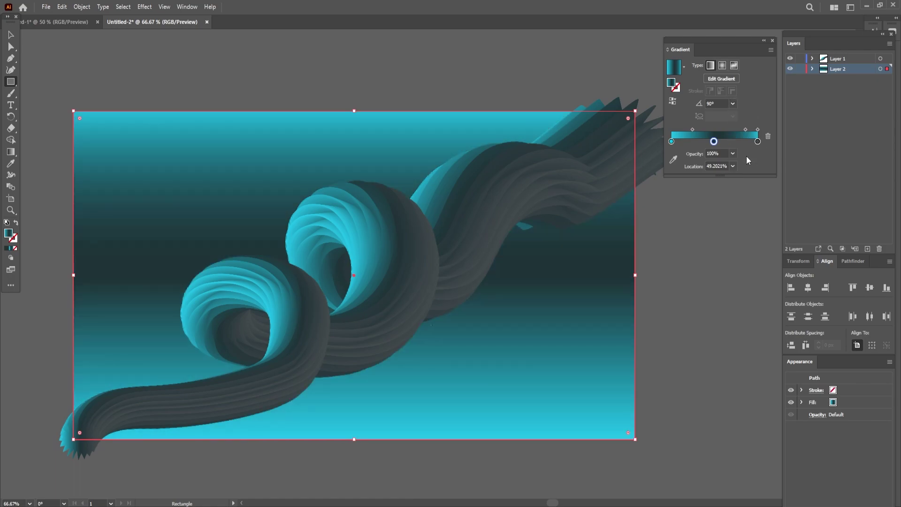
- Try background gradient angles of 135°, 150° and 180°
click(733, 104)
click(745, 136)
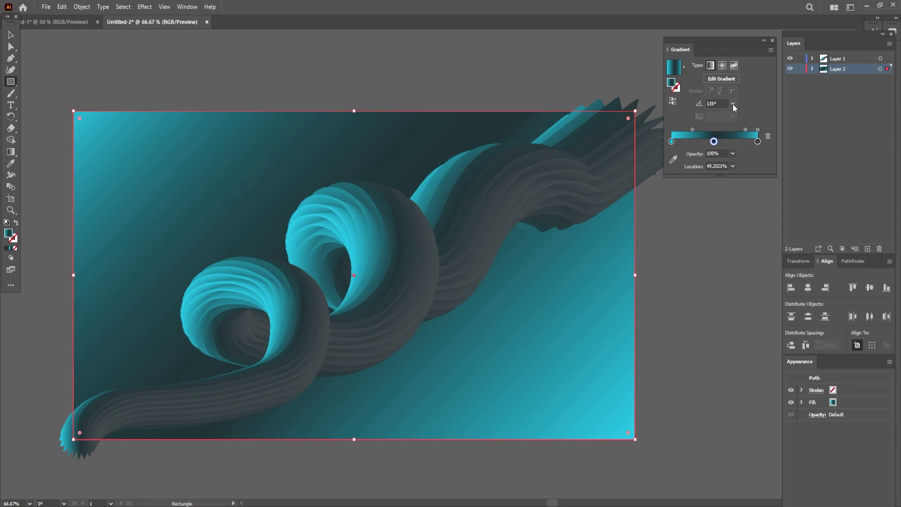
click(734, 103)
click(745, 127)
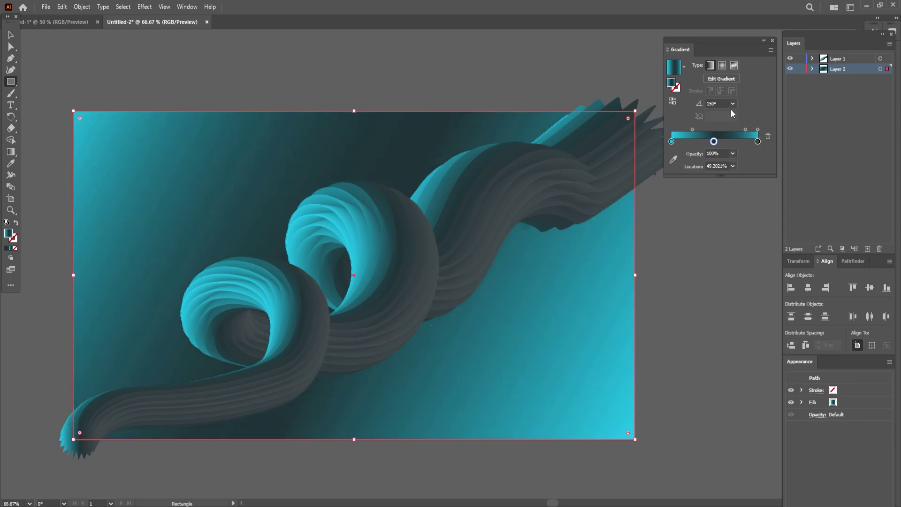
click(733, 103)
click(746, 121)
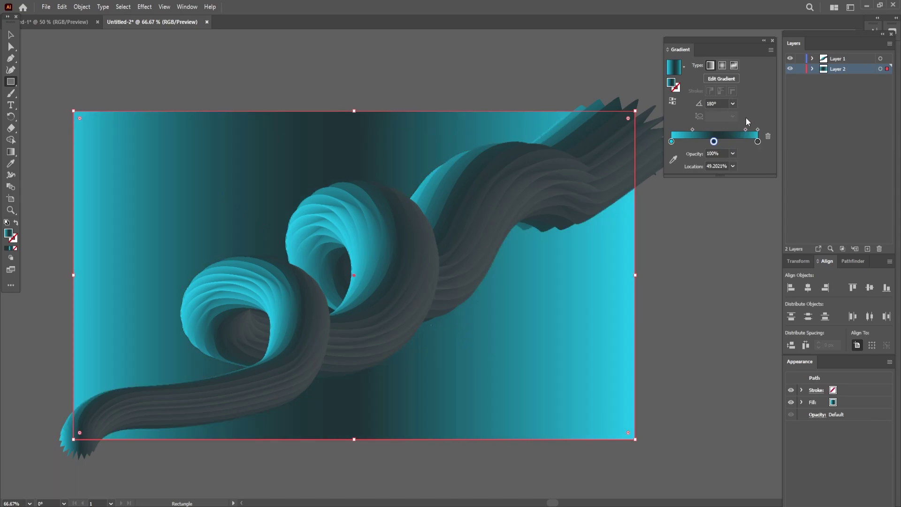
- Set the background rectangle's gradient angle to 150°
click(733, 103)
click(741, 116)
click(732, 104)
click(743, 125)
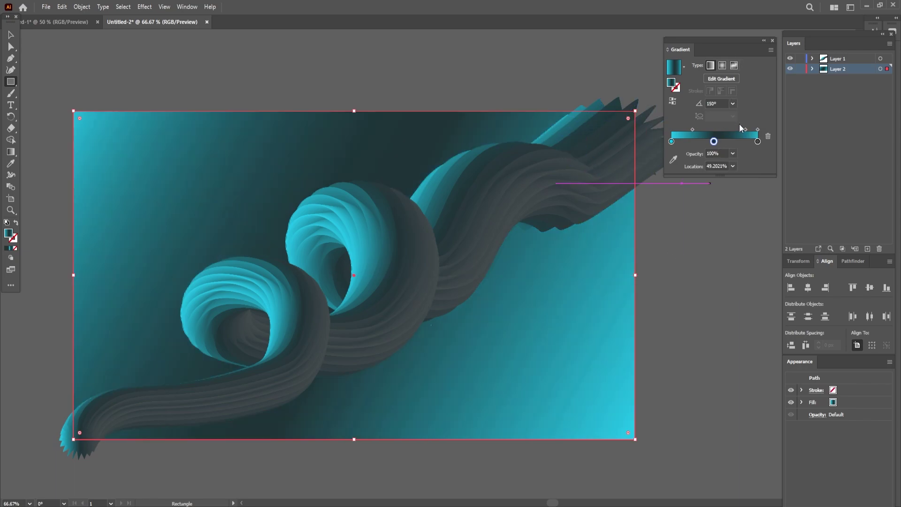
- Move the background gradient's second midpoint to 87%, give the gradient a dark end instead of cyan, and deselect the rectangle
drag(745, 130, 753, 130)
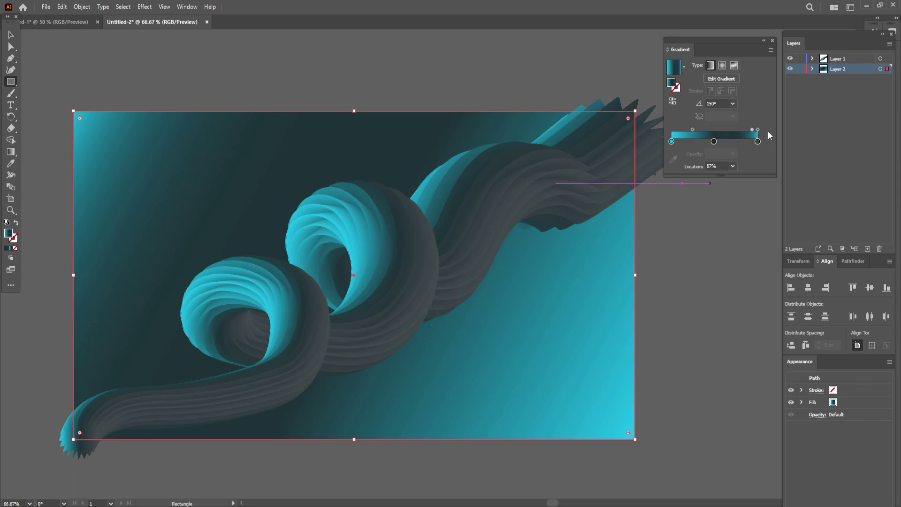
mouse_move(758, 141)
mouse_down()
mouse_move(747, 142)
mouse_move(758, 142)
mouse_up()
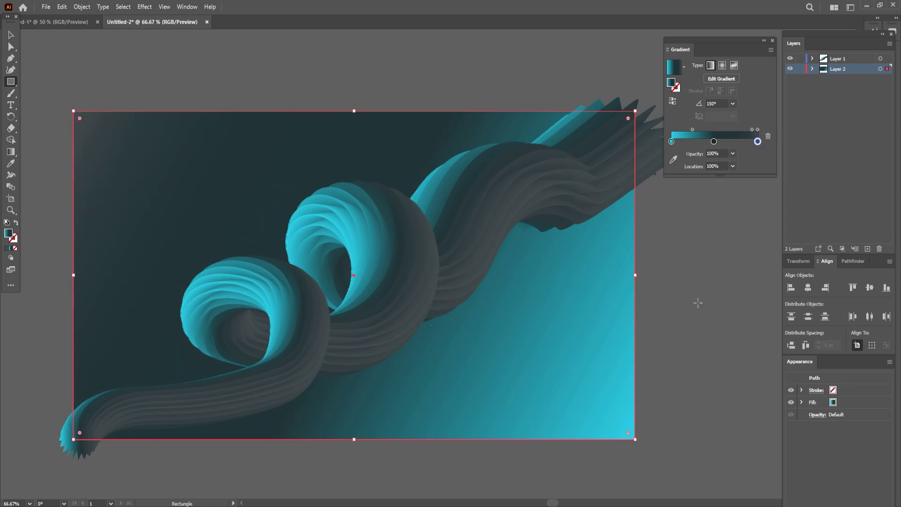
click(11, 34)
key(ctrl+shift+a)
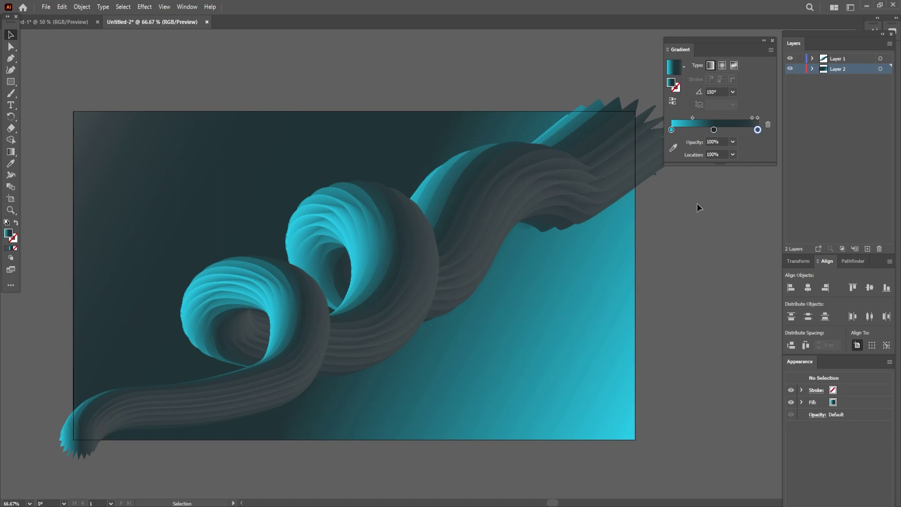
- Compare with the Untitled-1 document, and apply the background's current gradient colours to the star blend in Untitled-2
click(58, 22)
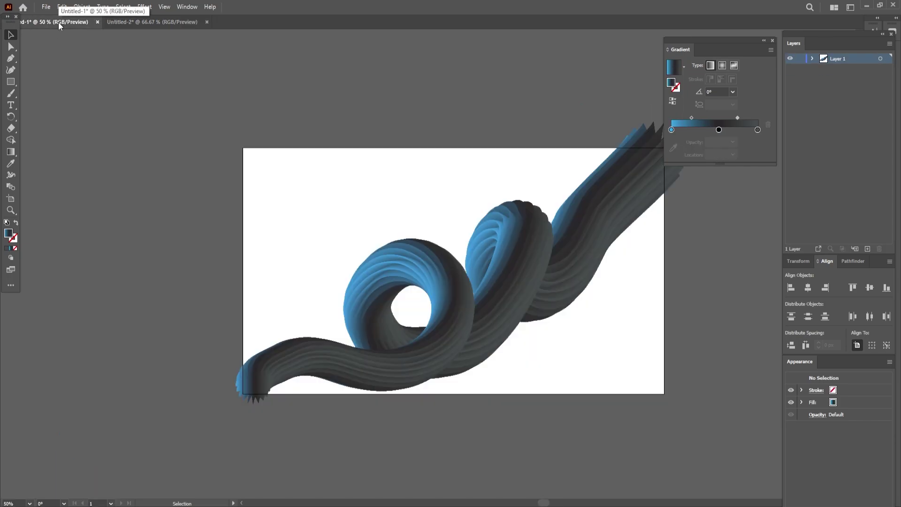
click(126, 22)
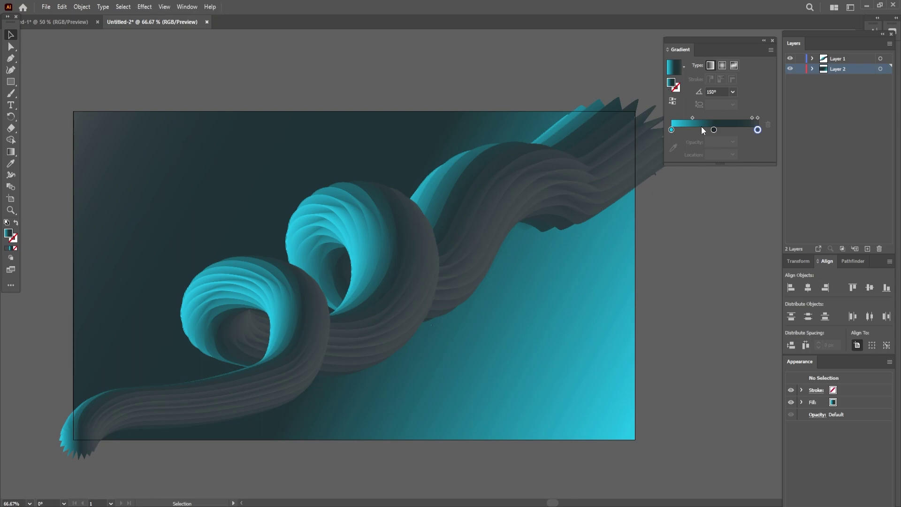
click(441, 201)
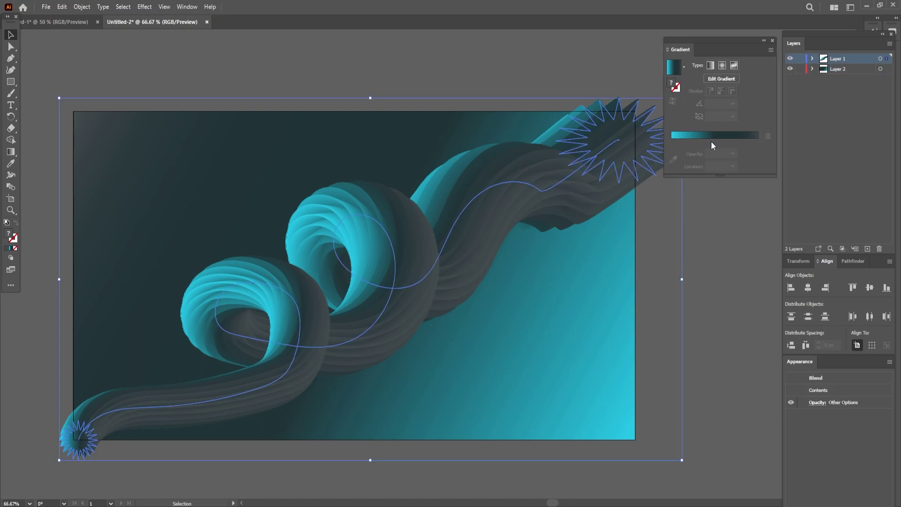
click(711, 137)
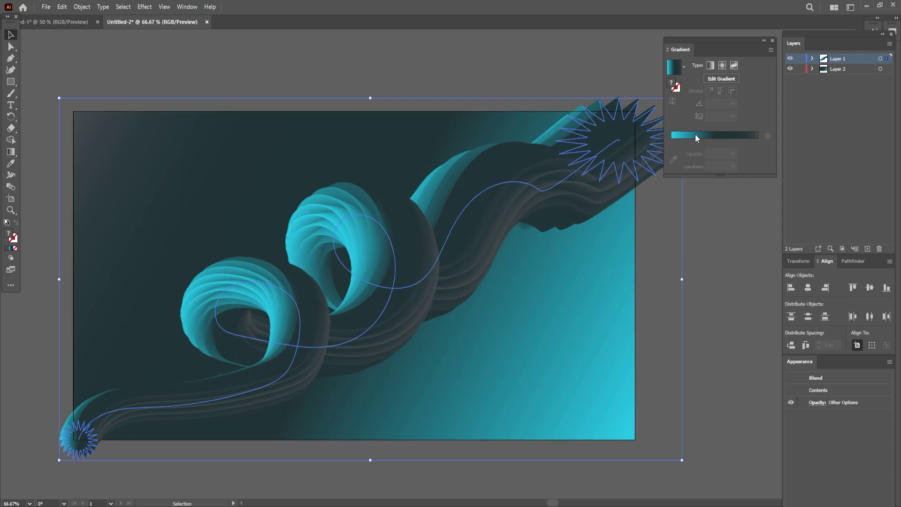
click(425, 77)
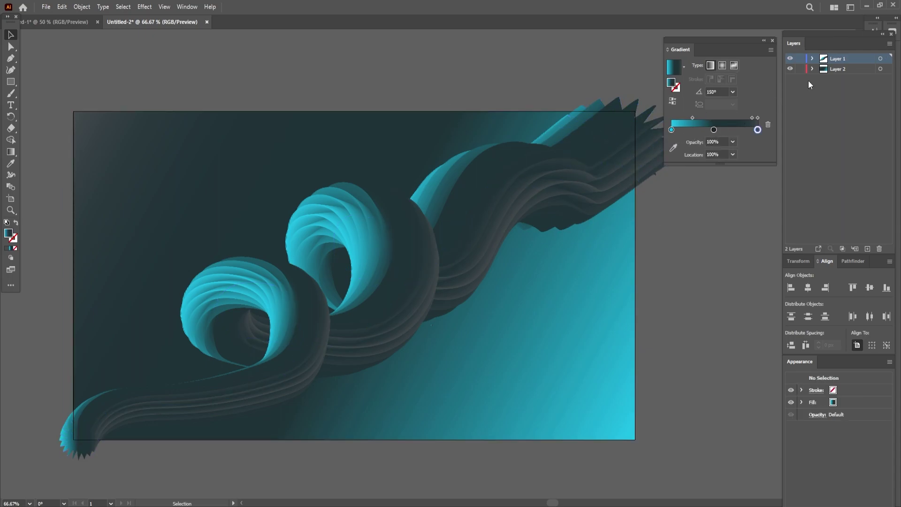
- Lock Layer 2, select all artwork on Layer 1, and clear the selection
mouse_move(714, 130)
mouse_down()
mouse_move(730, 130)
mouse_move(714, 130)
mouse_up()
click(800, 70)
key(ctrl+a)
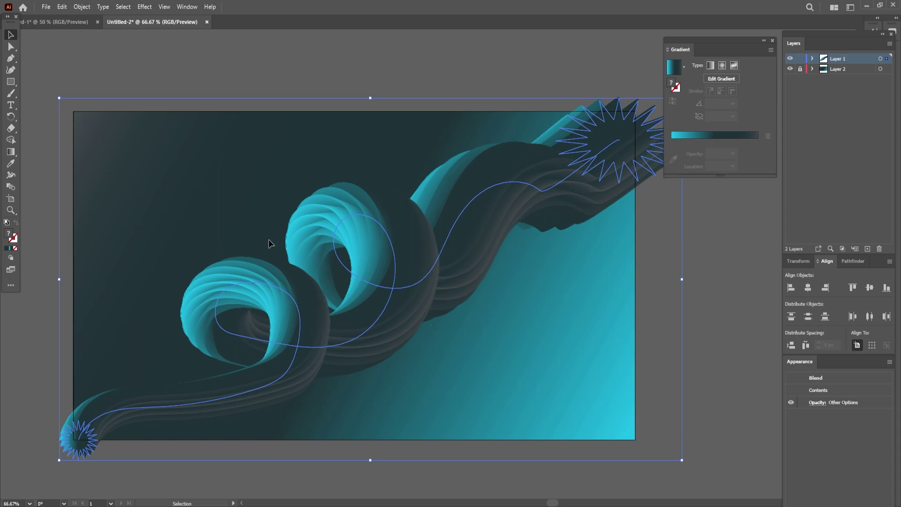
click(347, 73)
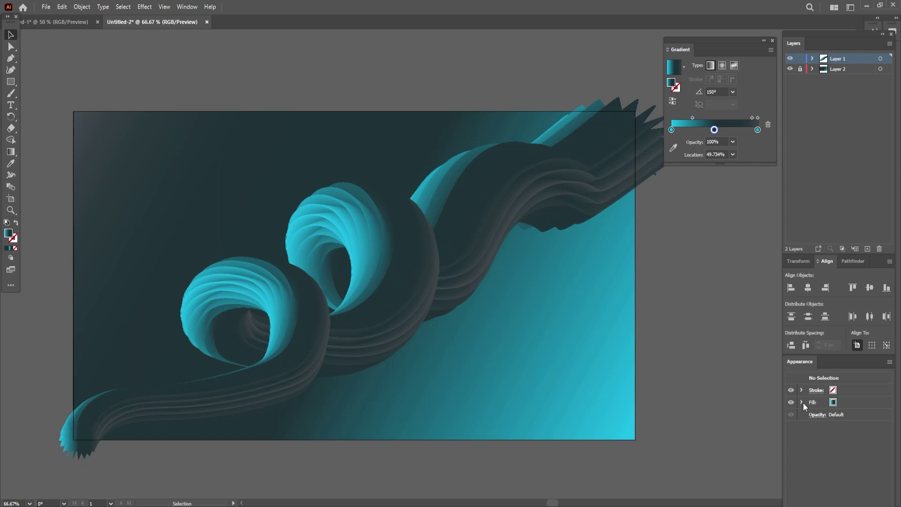
- Inspect the blend up close, move the floating gradient settings off the canvas, and unlock Layer 2
scroll(308, 333, up, 4)
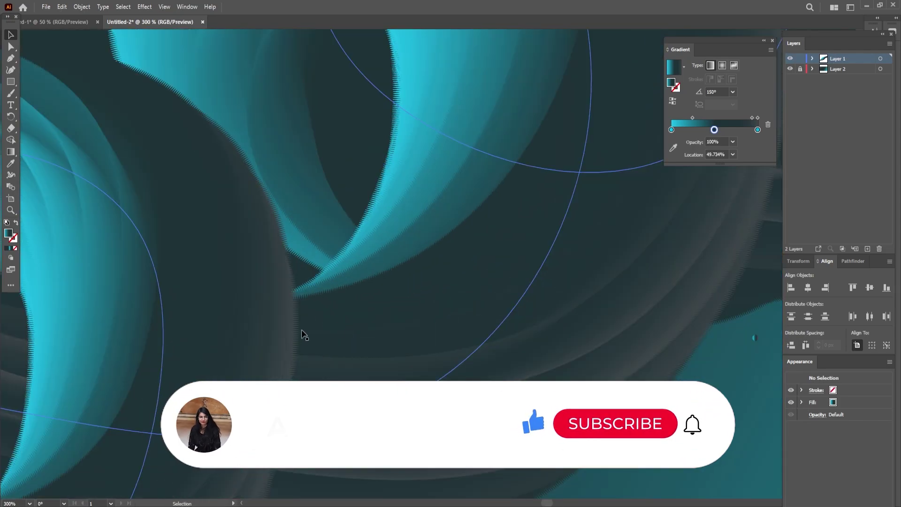
scroll(338, 370, down, 5)
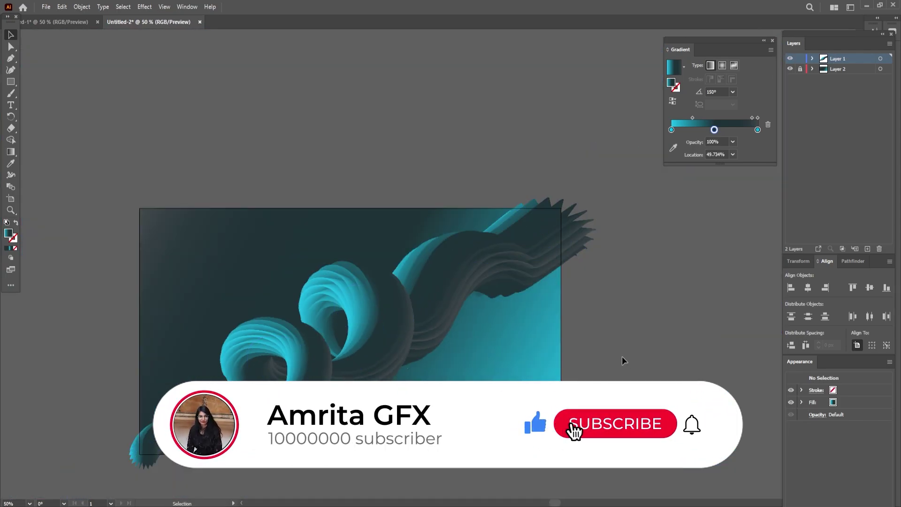
drag(733, 44, 858, 93)
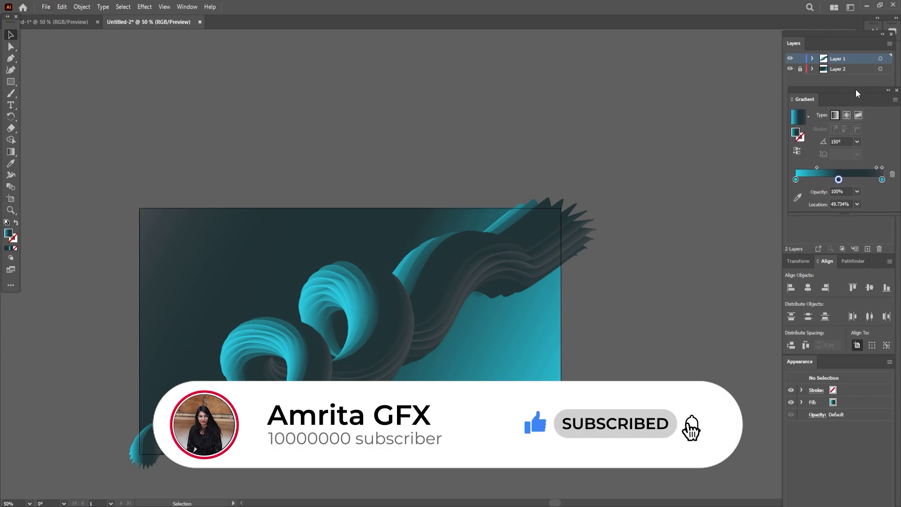
click(800, 69)
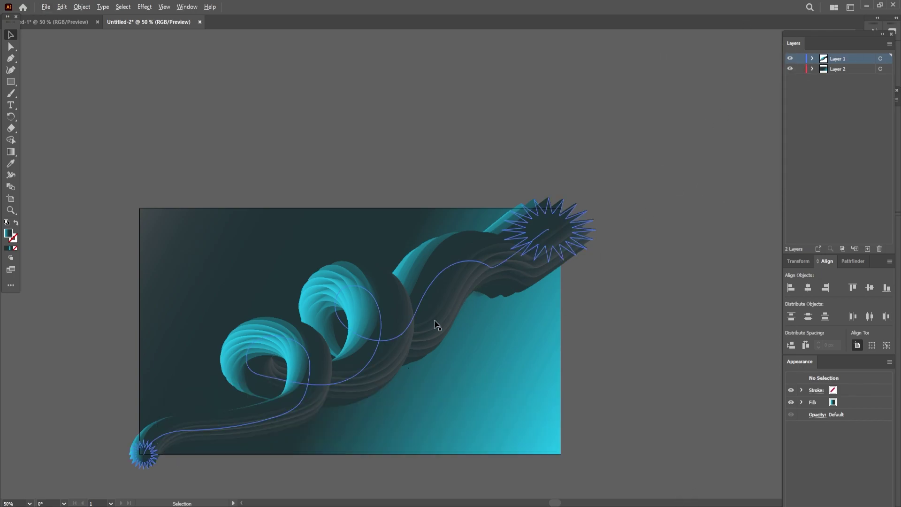
scroll(473, 262, up, 1)
scroll(468, 287, up, 1)
scroll(467, 288, down, 1)
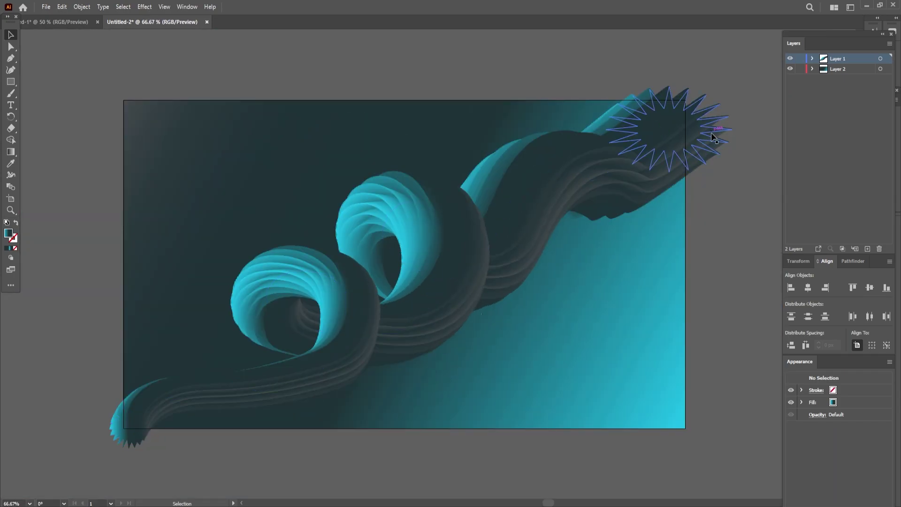